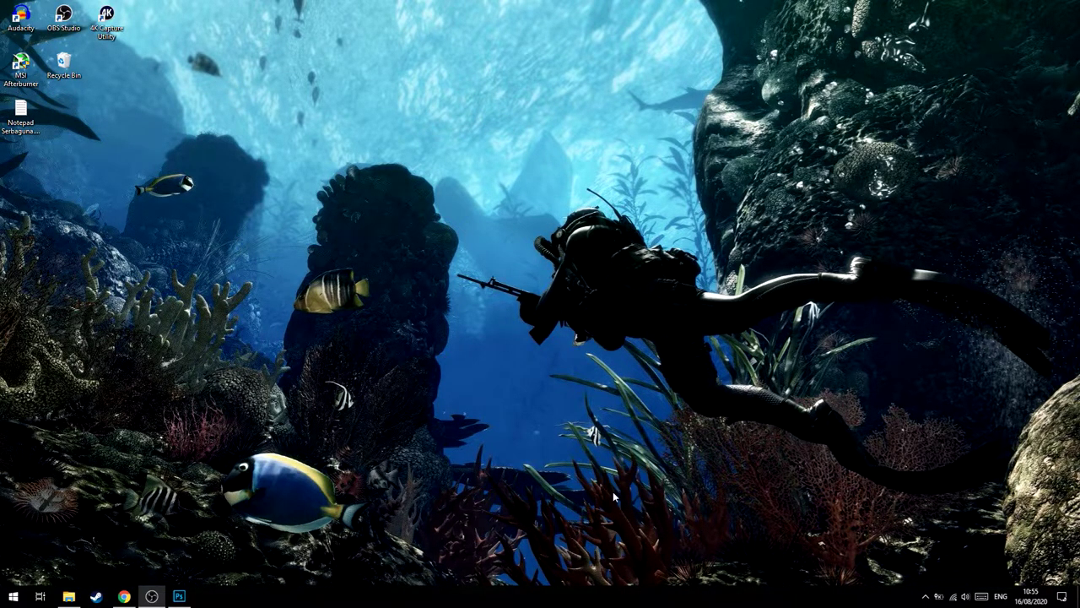
Restore the Photopea browser window from the taskbar
left_click(123, 597)
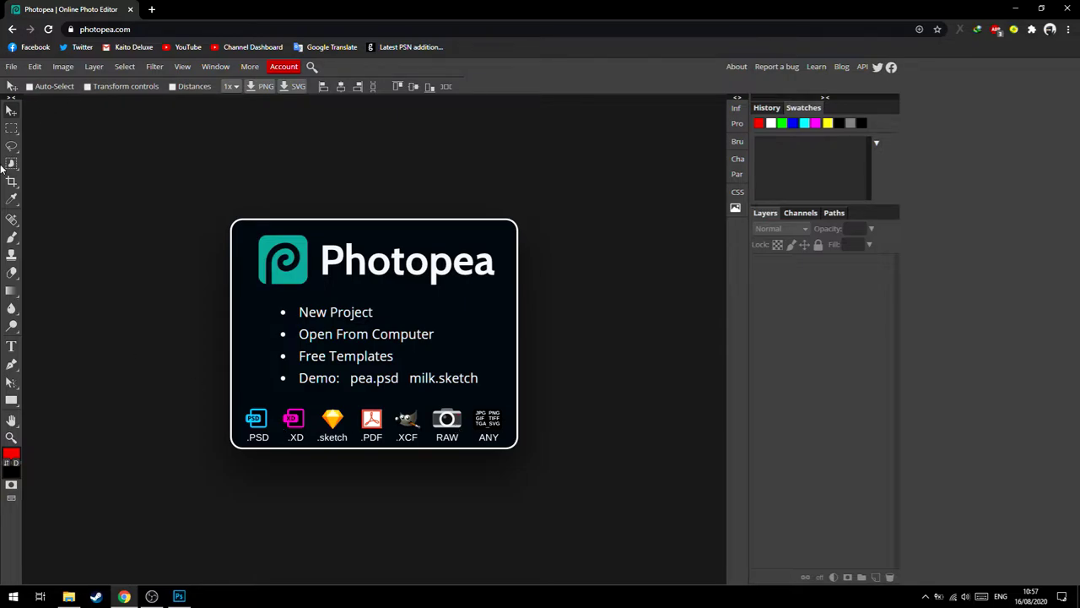
Open thumbnail.psd, then start a New Project preset to 1280 × 720 px
left_click(12, 66)
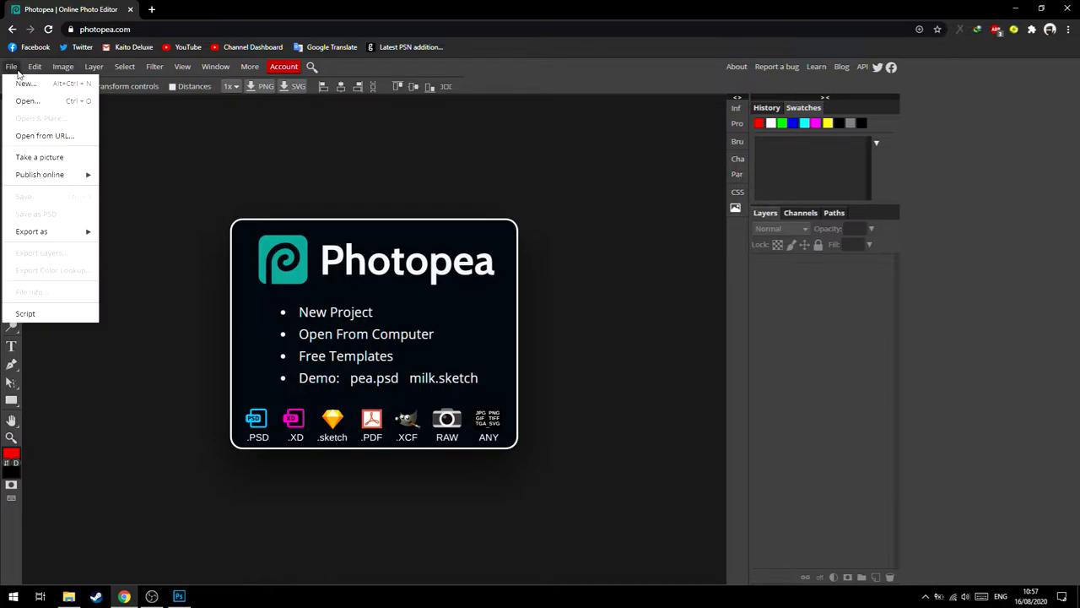
left_click(39, 102)
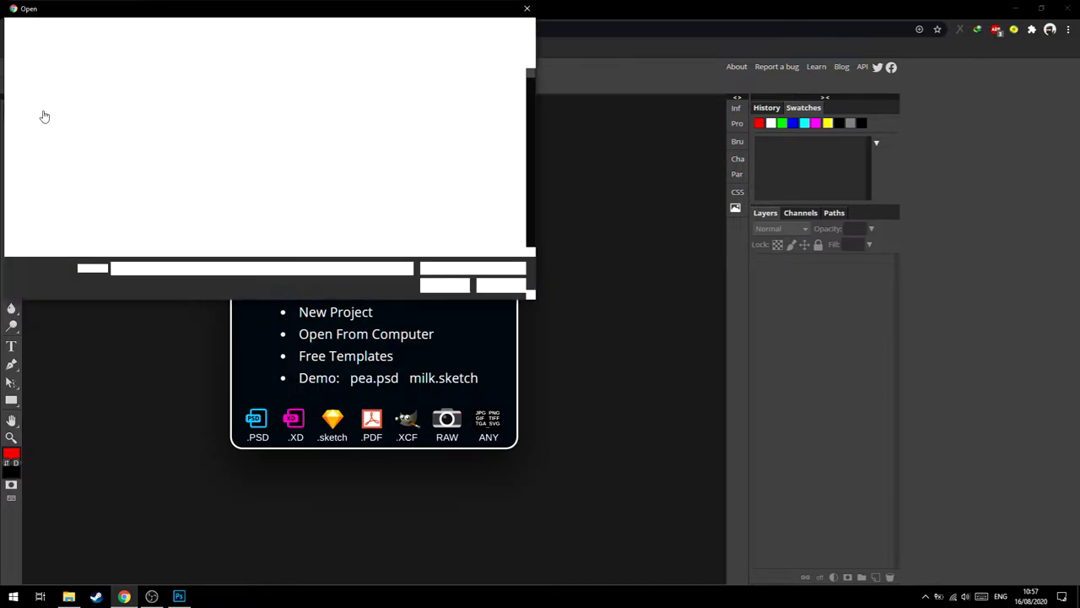
left_click(132, 93)
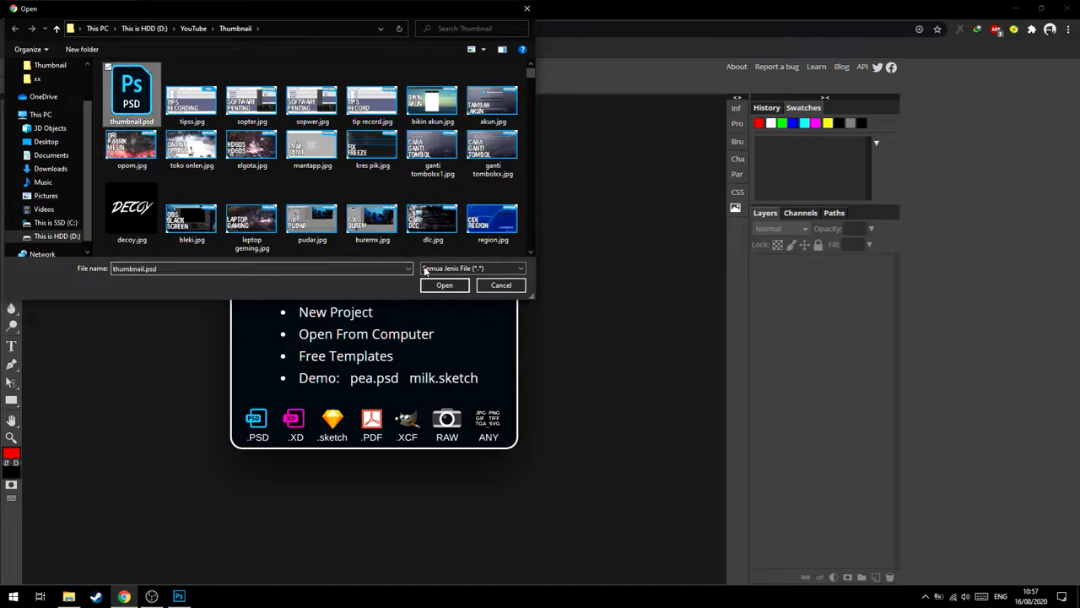
left_click(444, 285)
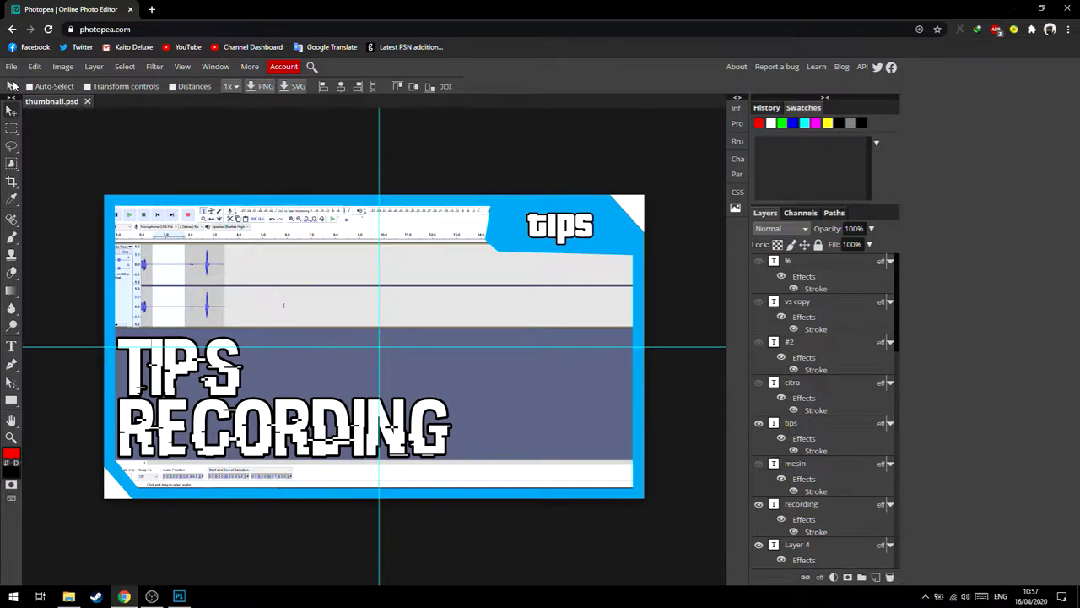
left_click(11, 66)
left_click(51, 86)
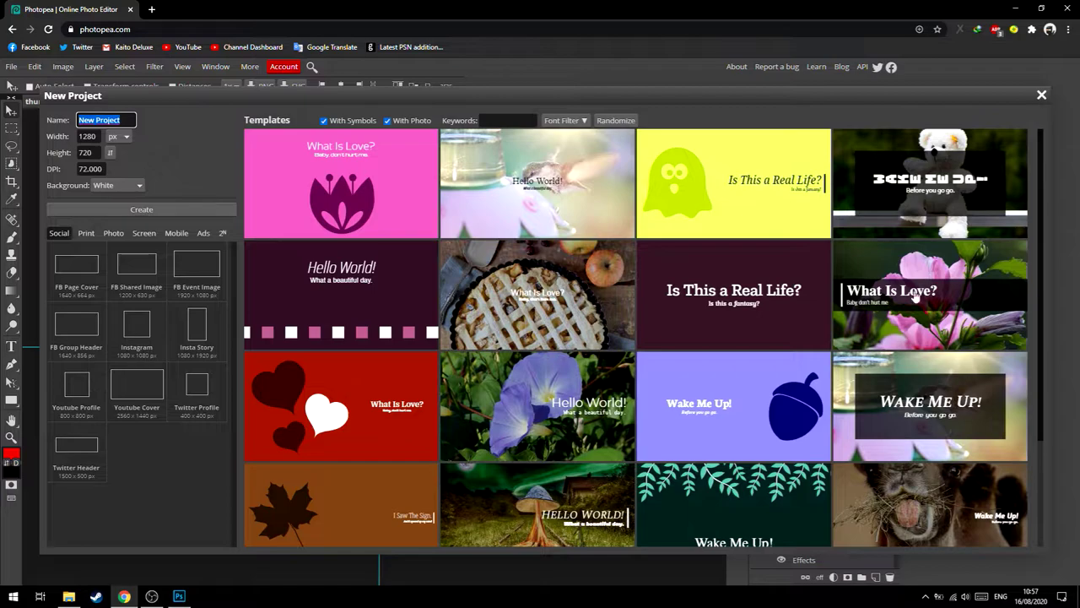
Browse the New Project templates, then dismiss the dialog without creating a project
scroll(981, 217, "down", 2)
scroll(982, 216, "down", 4)
scroll(759, 270, "down", 3)
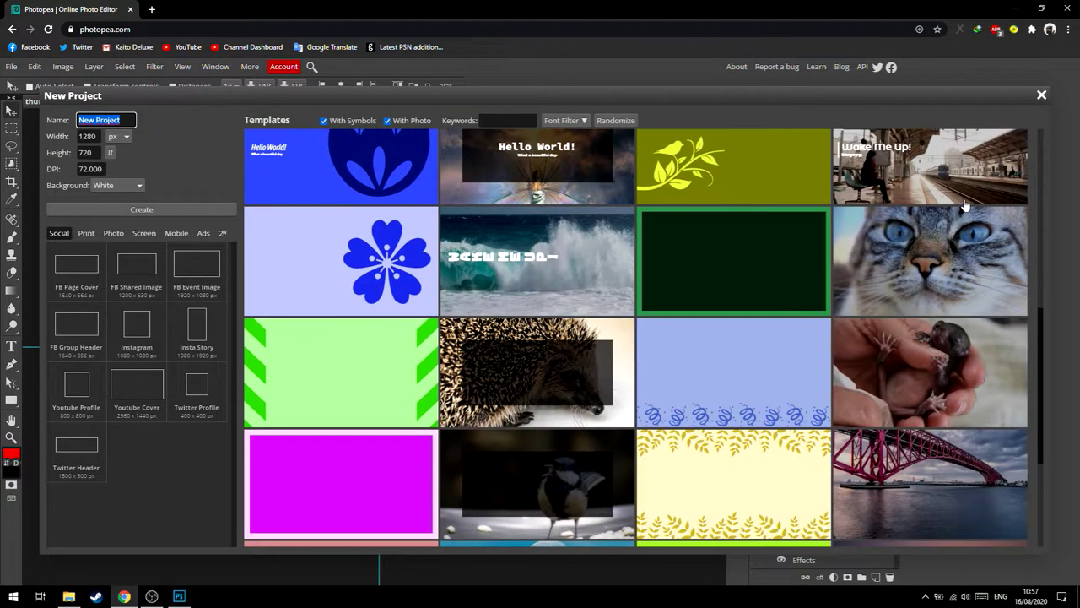
scroll(591, 321, "down", 3)
scroll(561, 346, "down", 1)
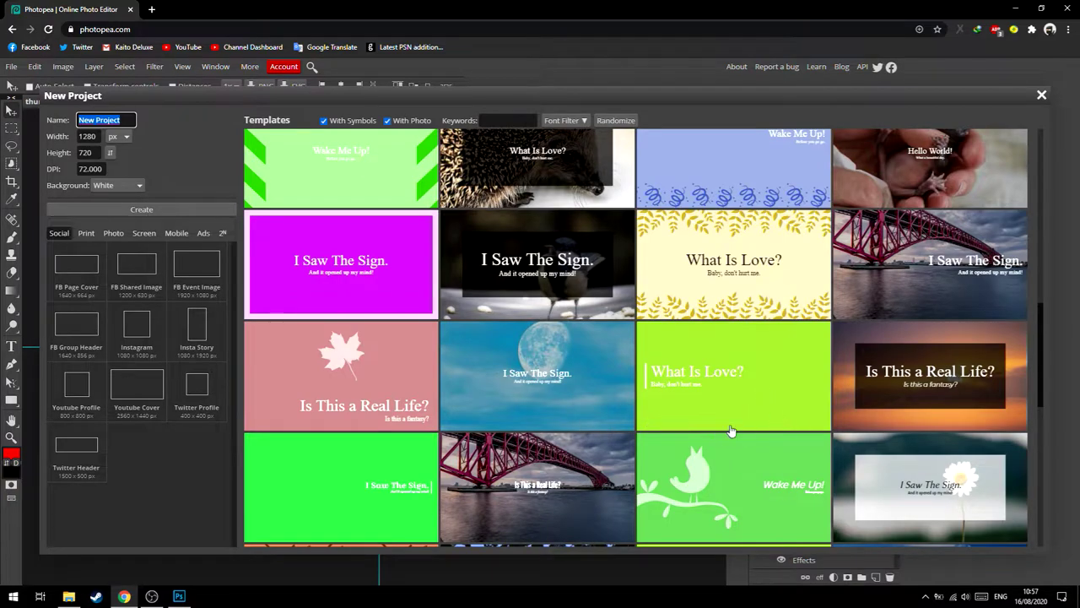
scroll(733, 347, "up", 3)
scroll(733, 347, "up", 3)
left_click(1041, 95)
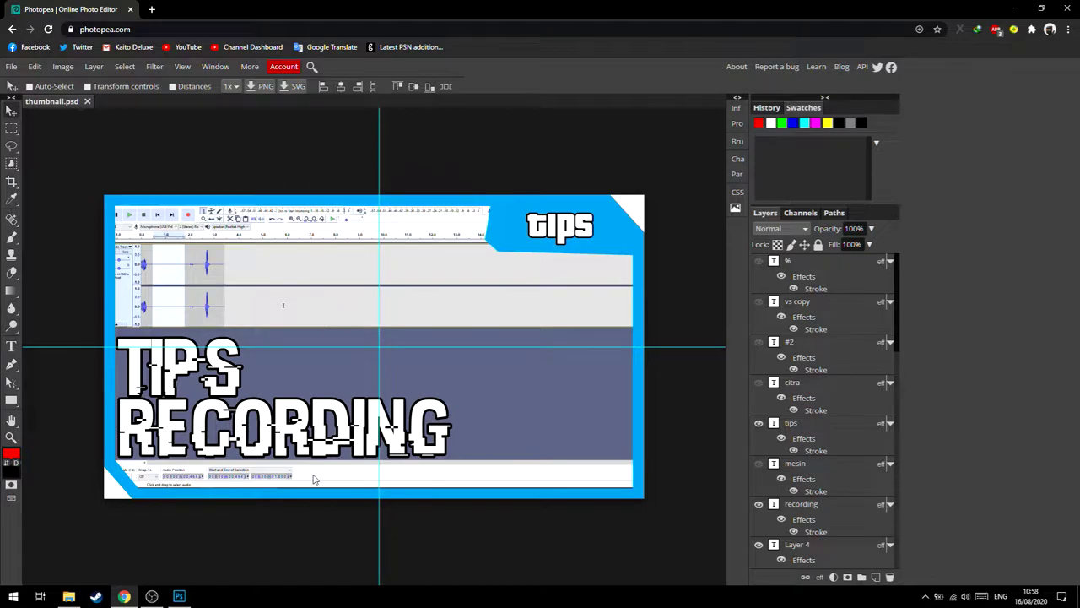
Open Windows Task Manager from the taskbar menu
left_click(355, 601)
right_click(354, 601)
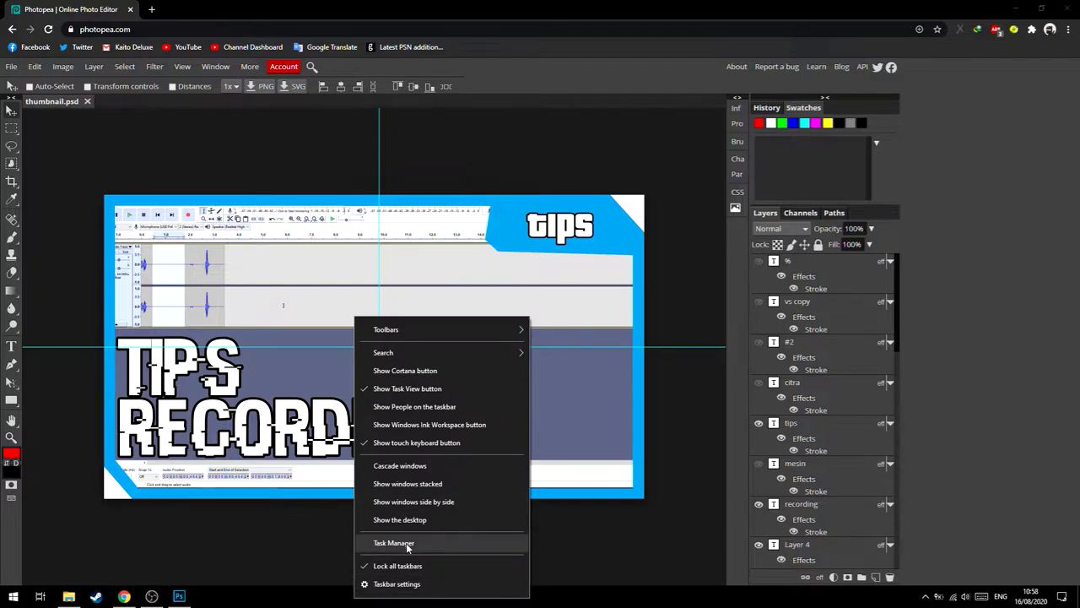
left_click(406, 543)
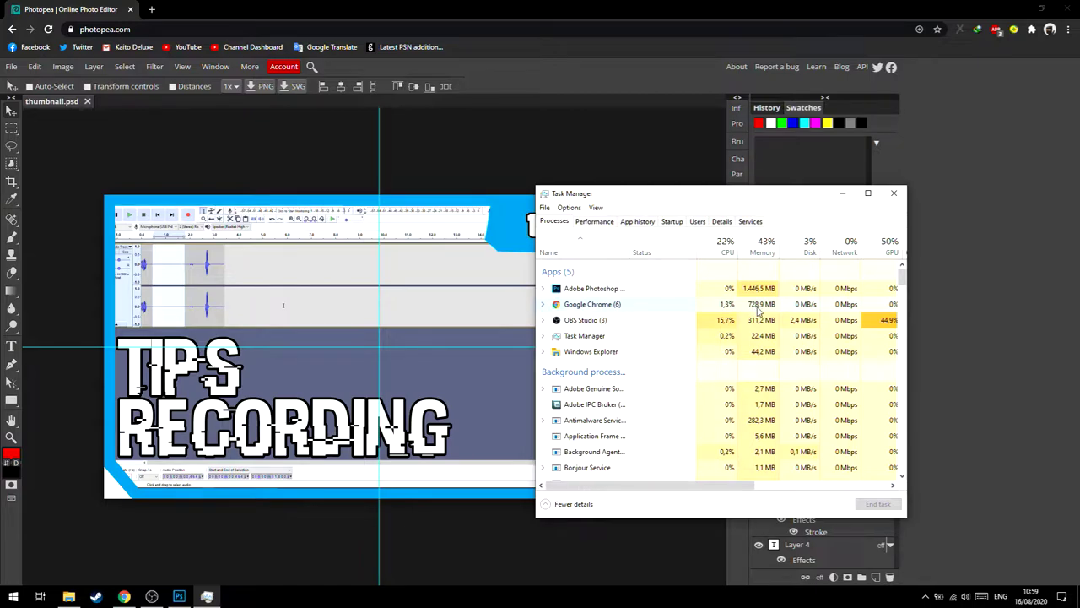
Close Photoshop and its thumbnail document, then minimize Task Manager
left_click(178, 597)
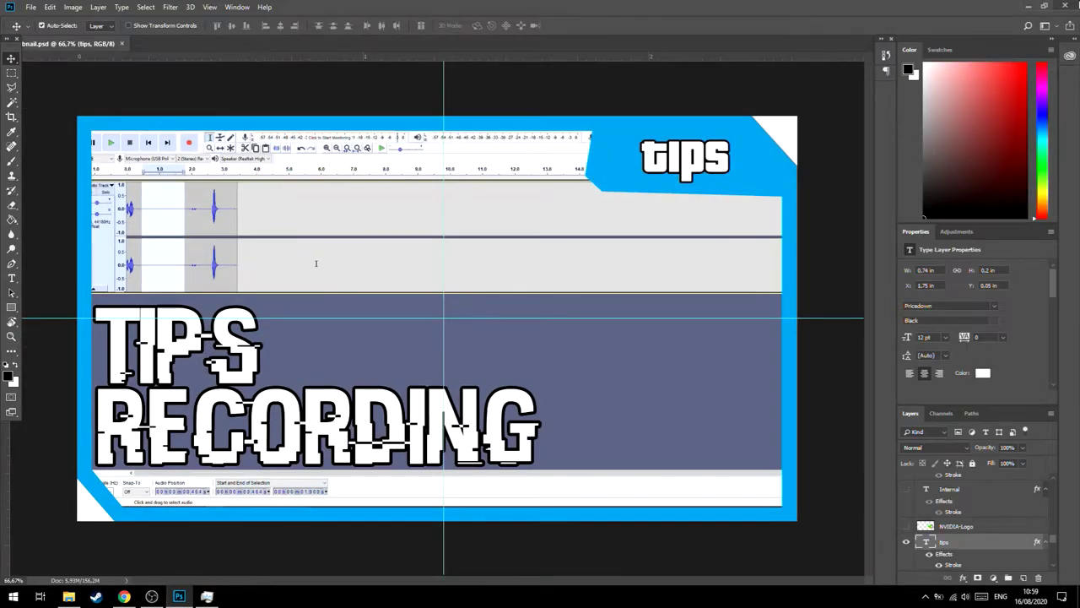
left_click(1066, 6)
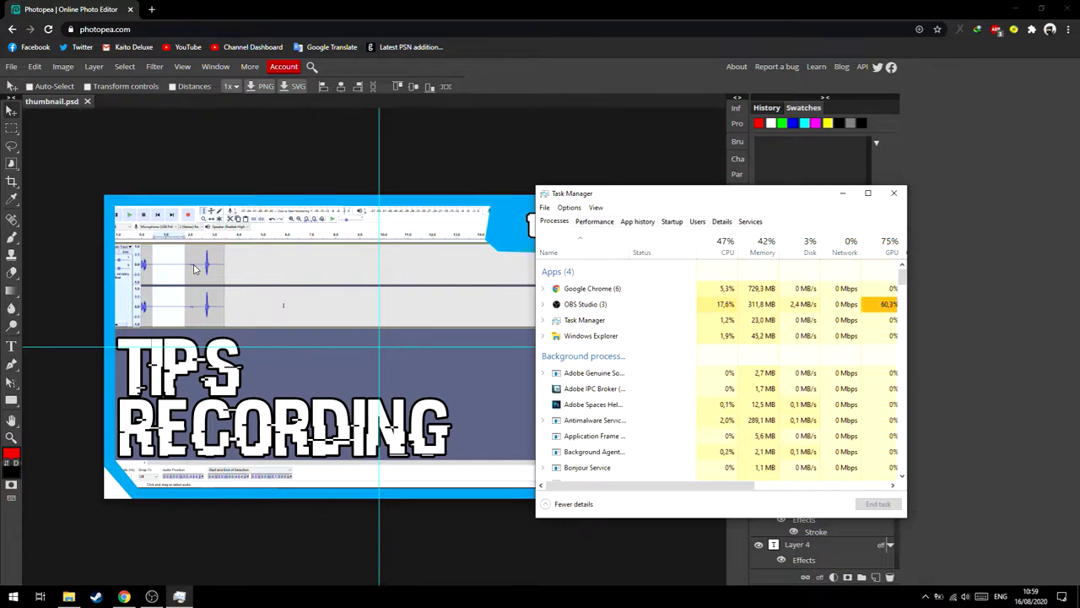
left_click(842, 196)
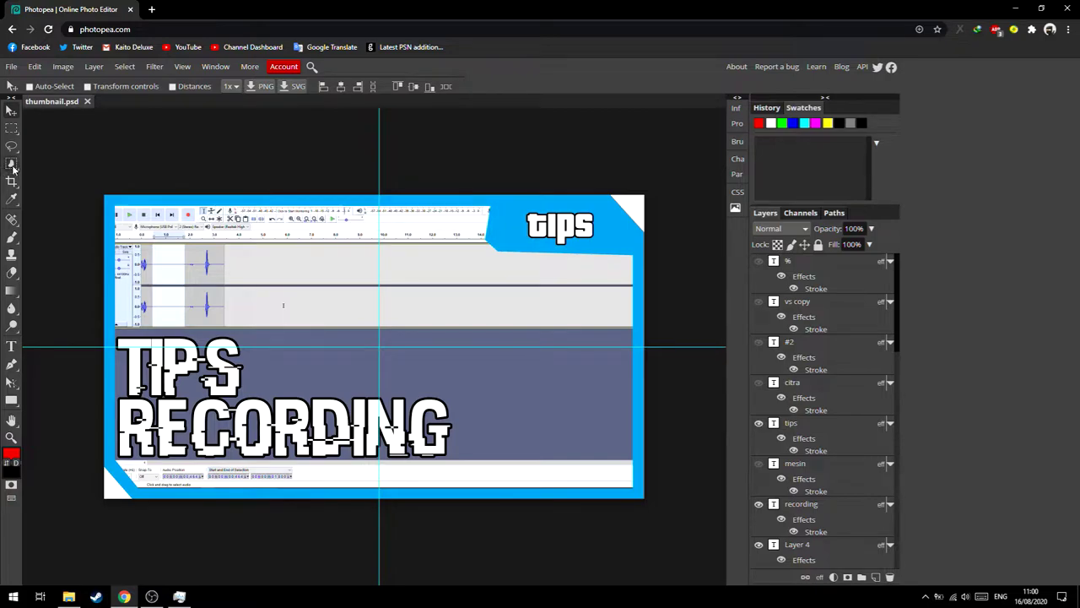
Marquee-select the waveform area of the thumbnail, then deselect it
left_click(12, 127)
left_click_drag(217, 238, 481, 399)
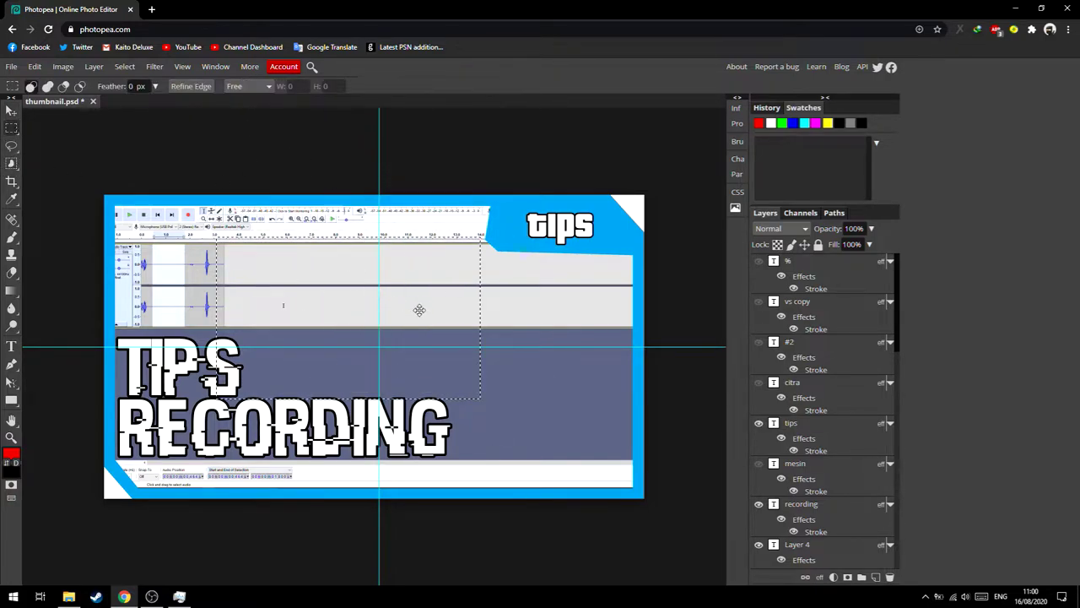
right_click(347, 258)
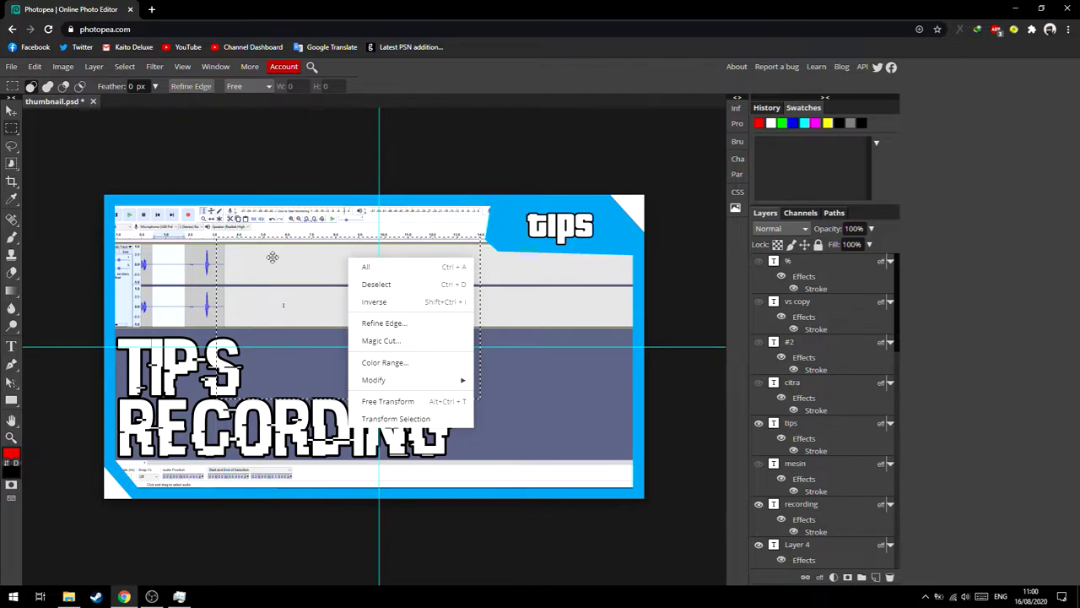
left_click(426, 289)
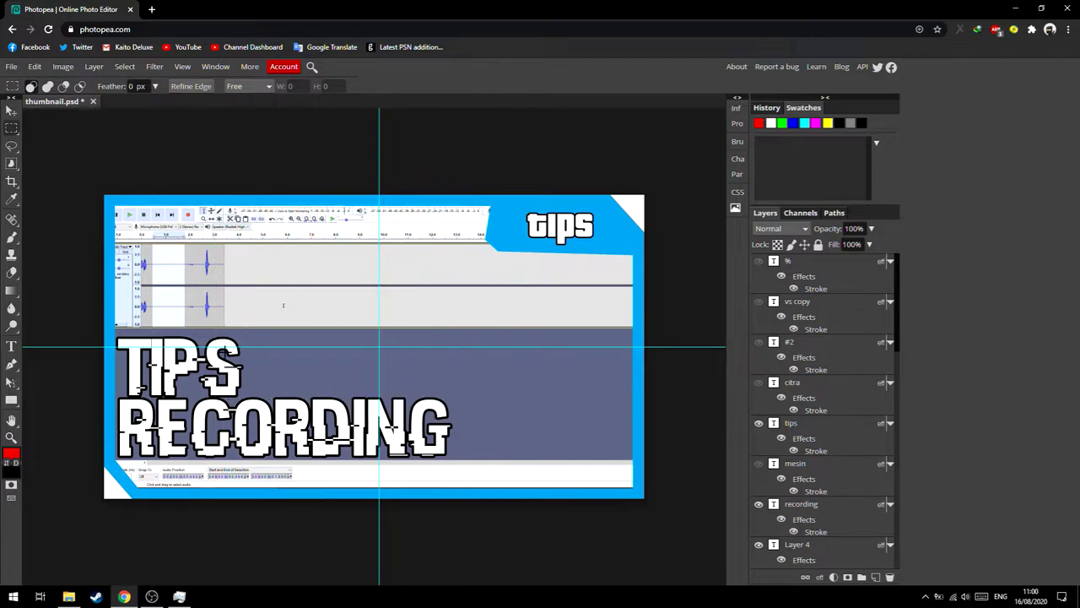
Start editing the tips text with the Type tool and scroll the layer list
key("t")
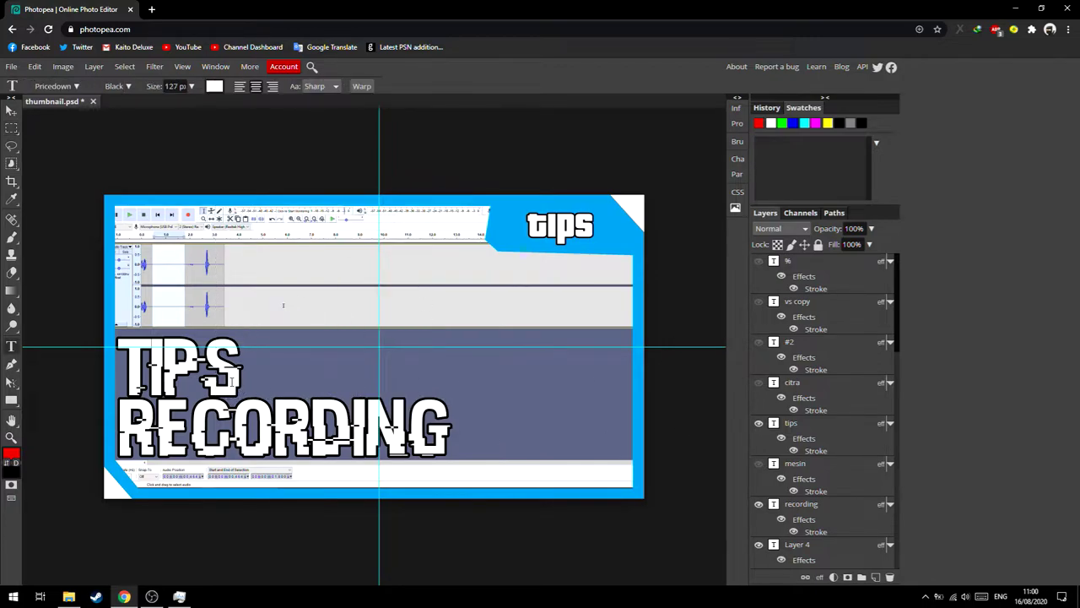
left_click(156, 367)
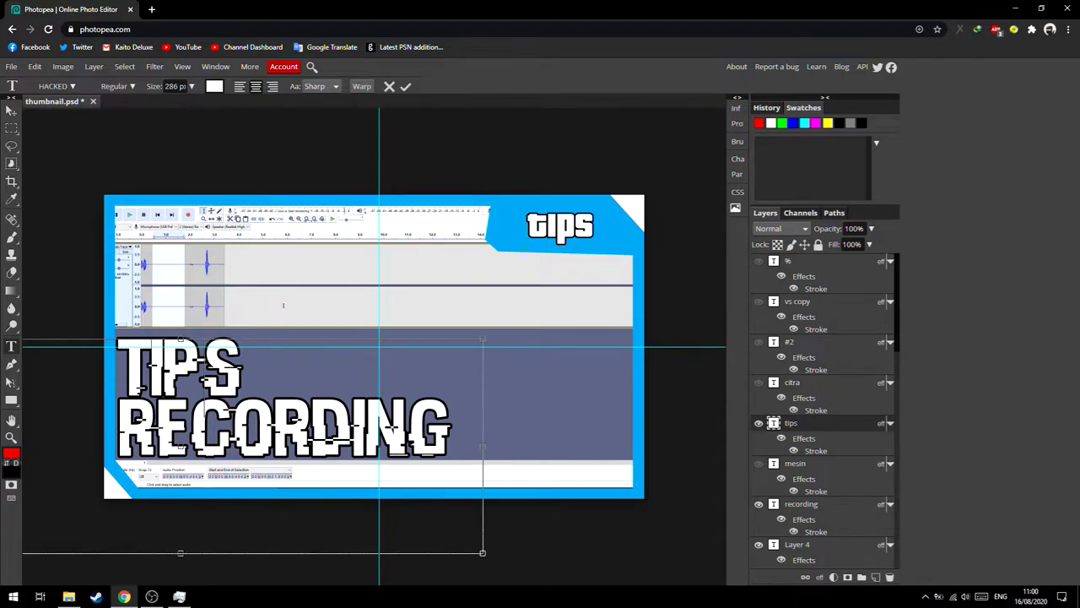
scroll(793, 381, "down", 5)
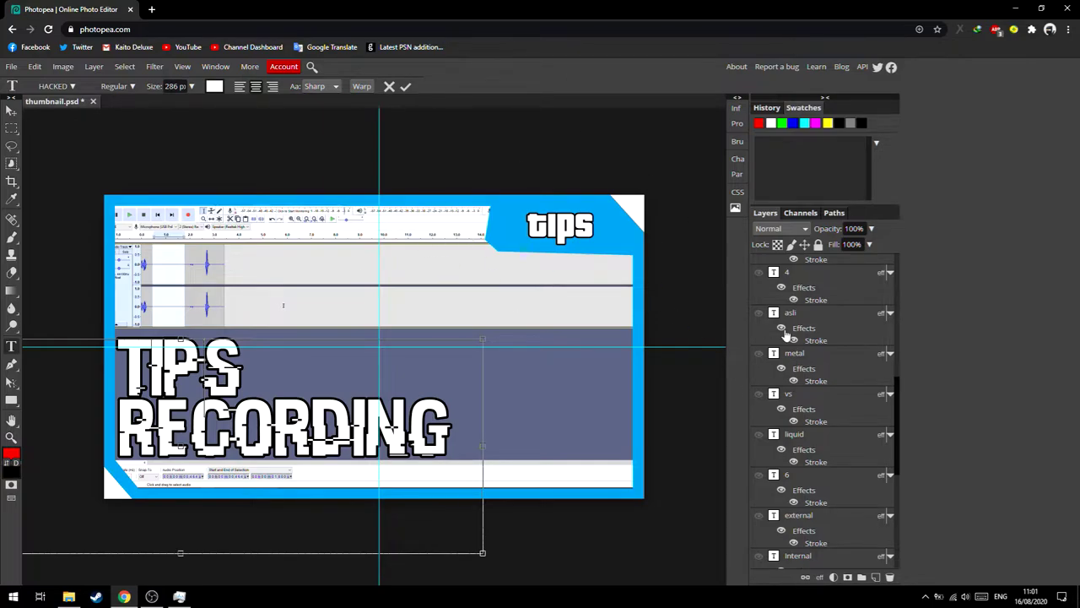
scroll(789, 363, "up", 5)
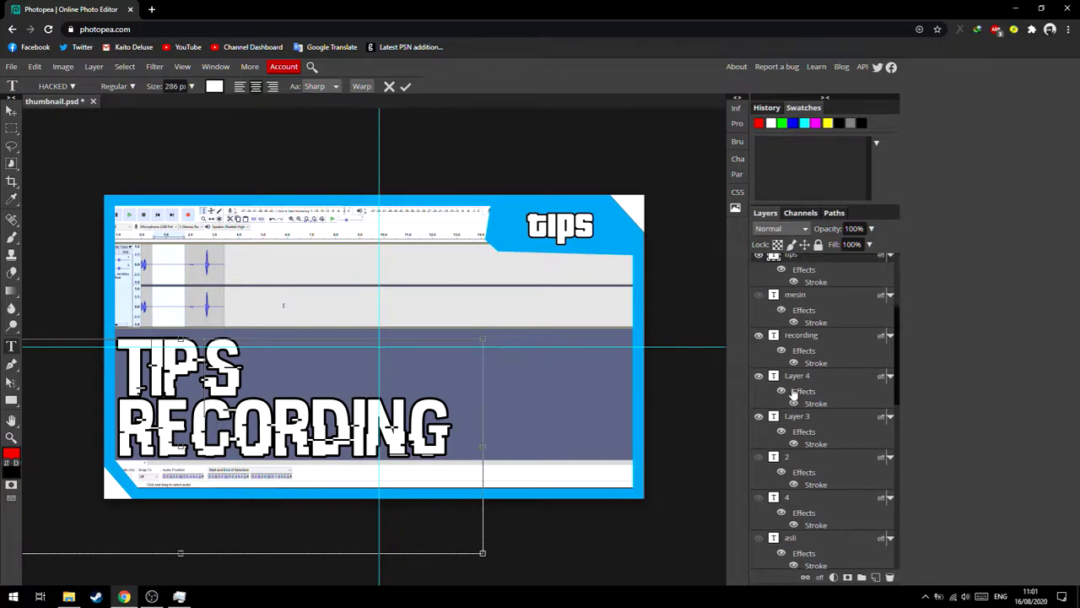
scroll(789, 390, "up", 2)
scroll(768, 387, "up", 1)
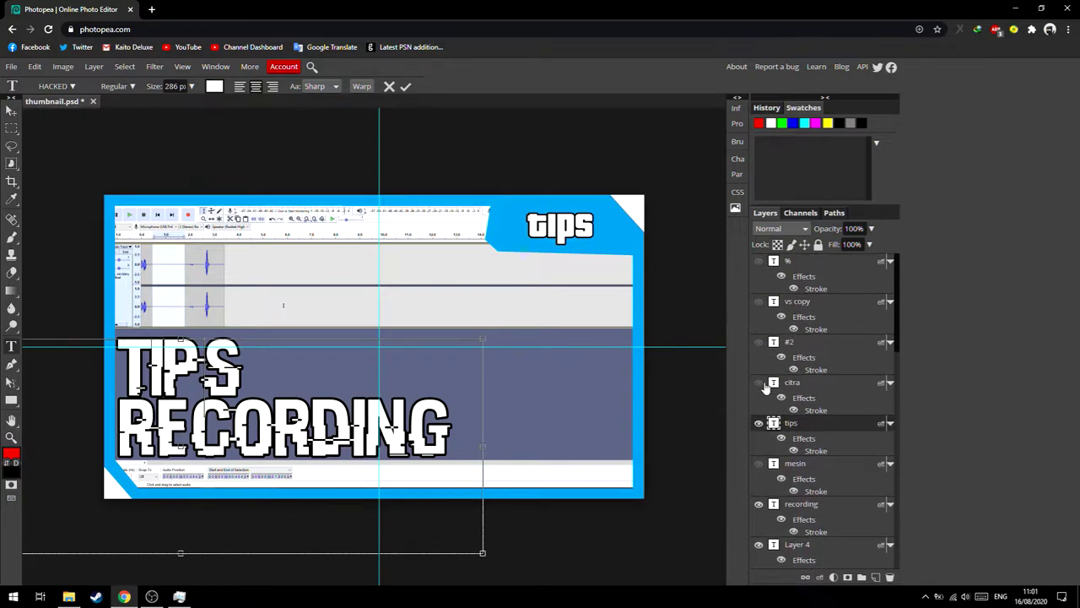
Unhide the #2 layer and move it above TIPS RECORDING
left_click(758, 341)
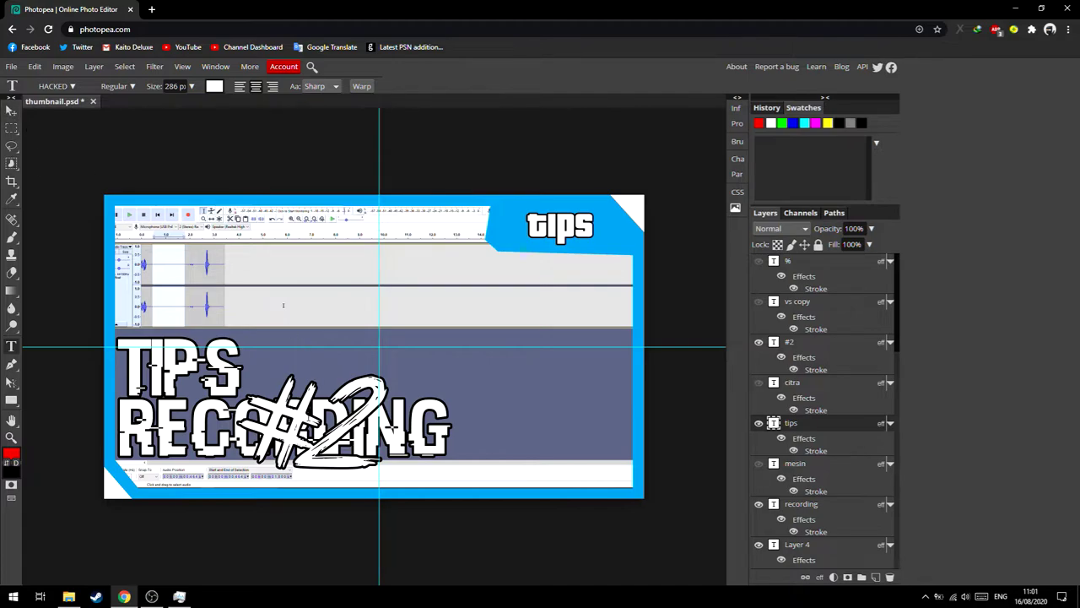
left_click(319, 426)
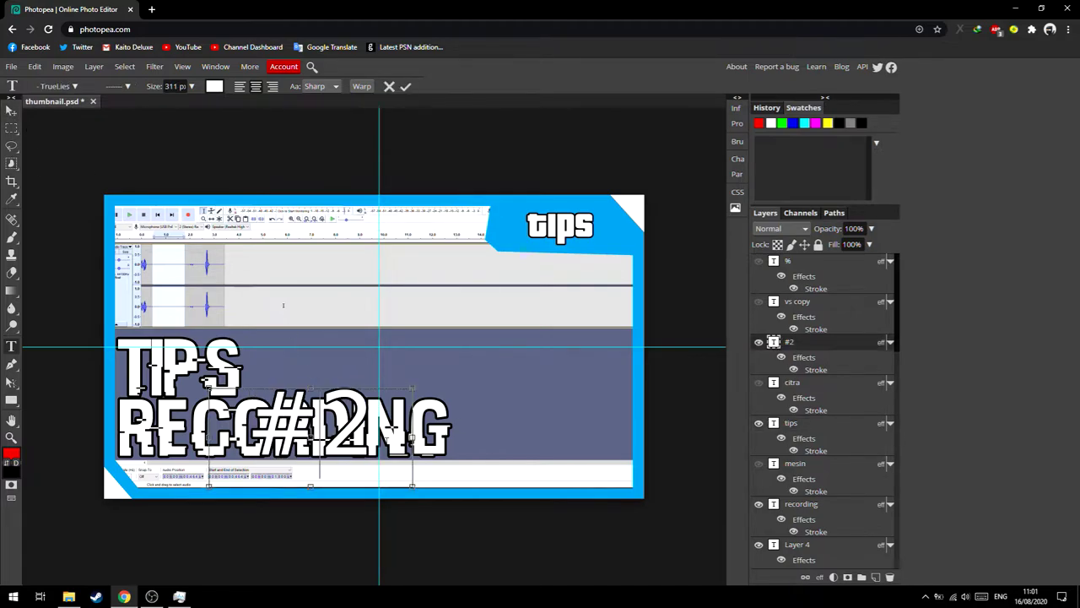
key("ctrl+a")
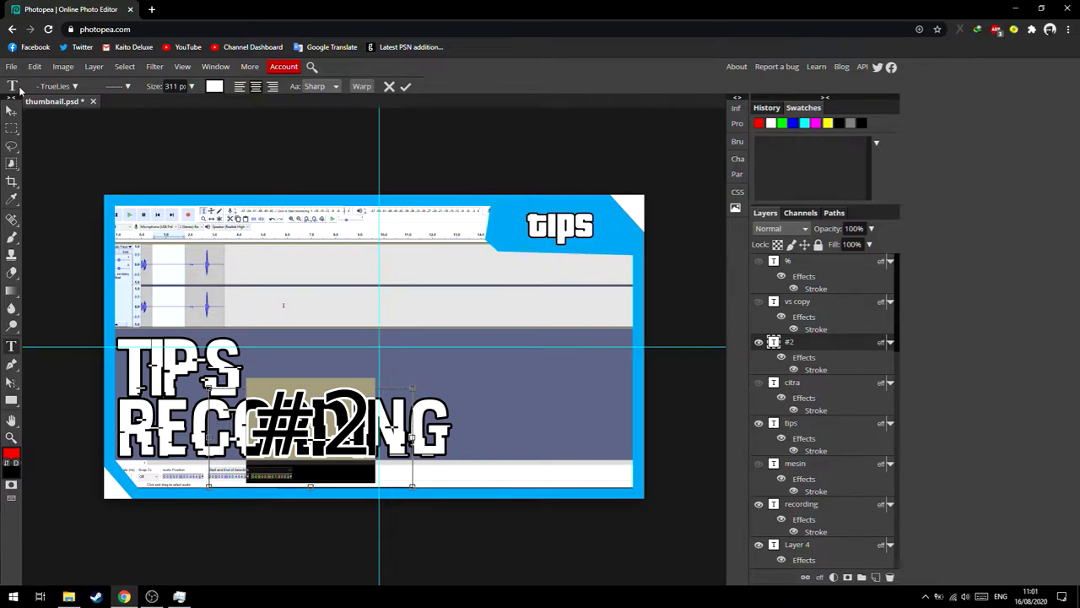
left_click(12, 111)
left_click_drag(358, 426, 378, 332)
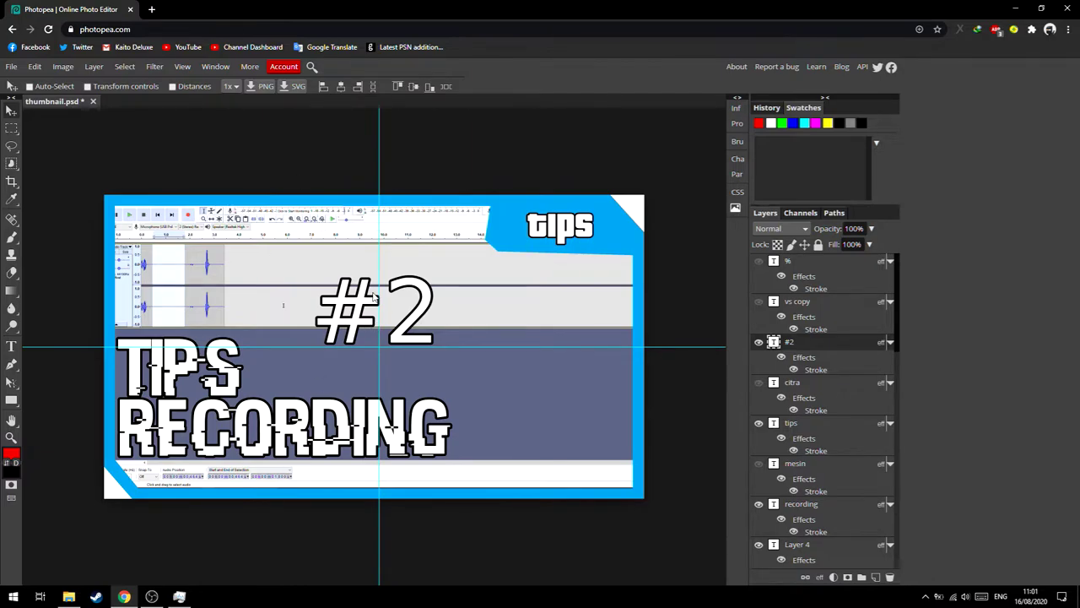
Load the True Lies.ttf font file while editing the #2 text
double_click(374, 297)
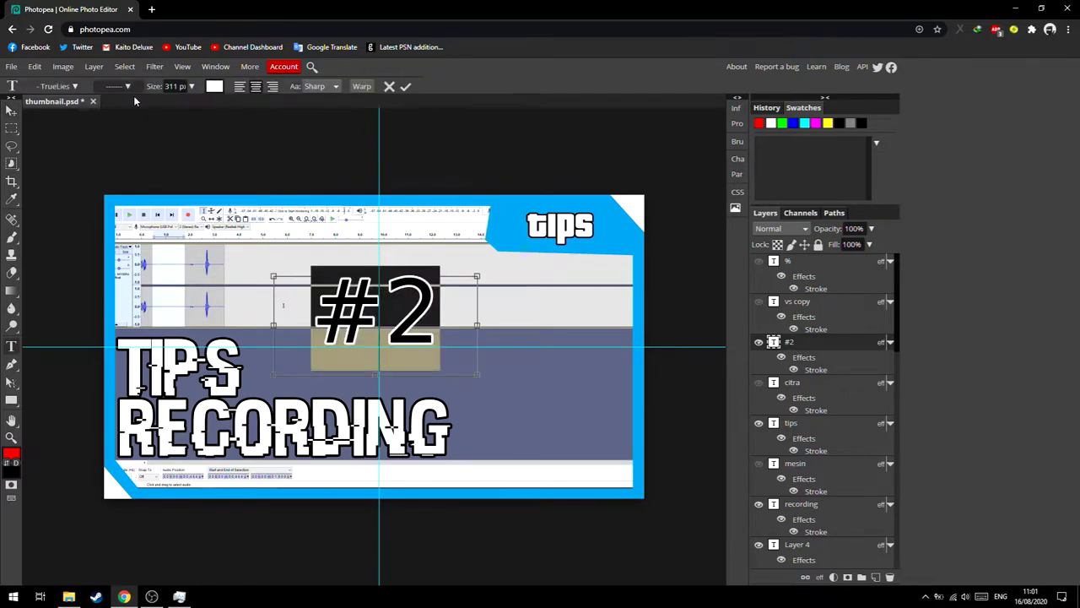
left_click(66, 87)
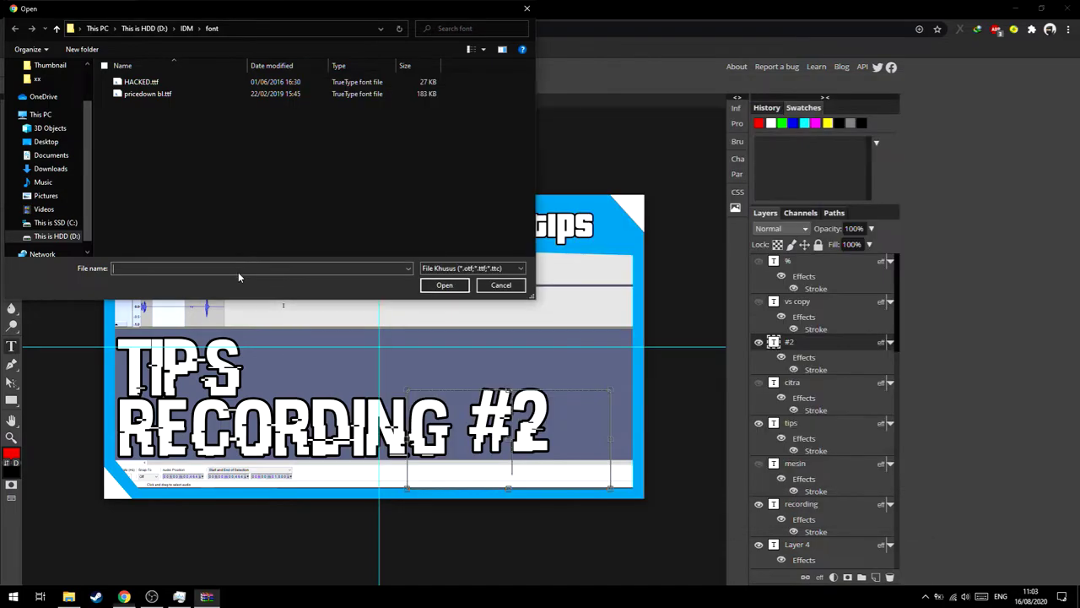
left_click(152, 108)
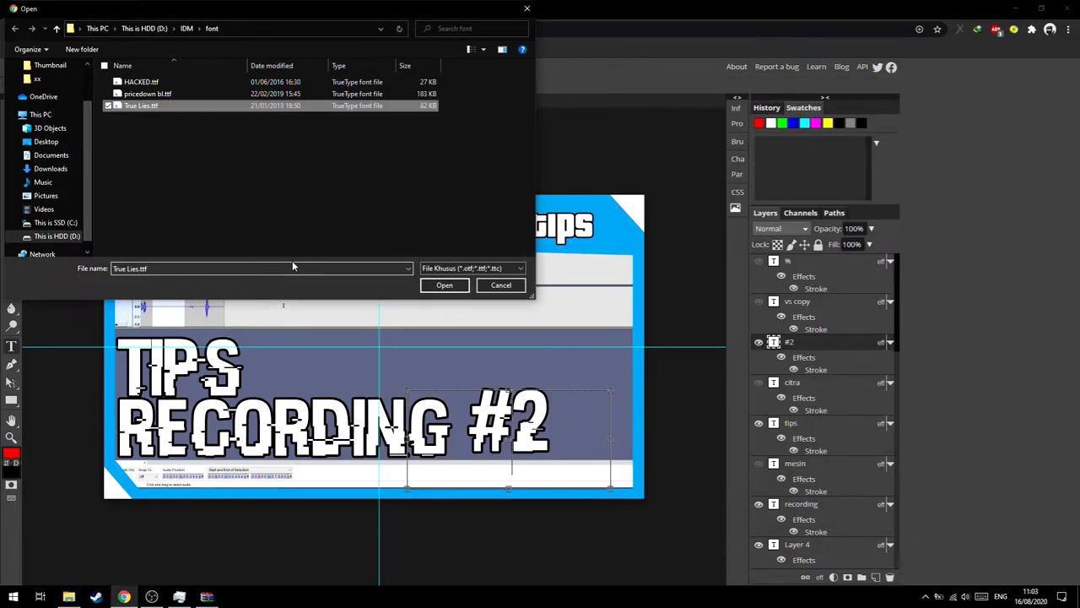
left_click(445, 285)
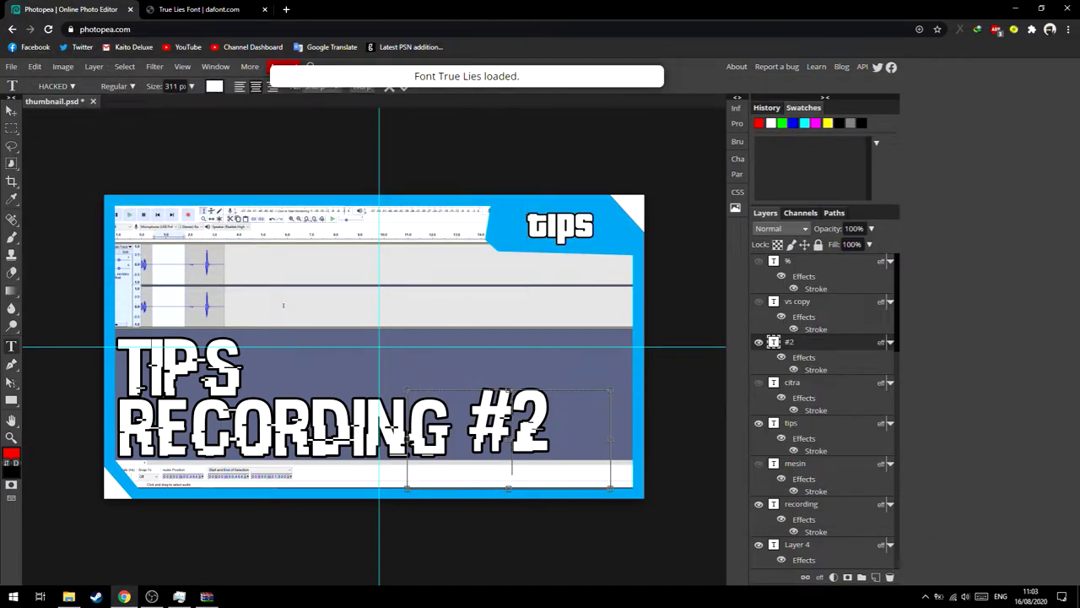
Apply the True Lies font to the whole #2 text
key("ctrl+a")
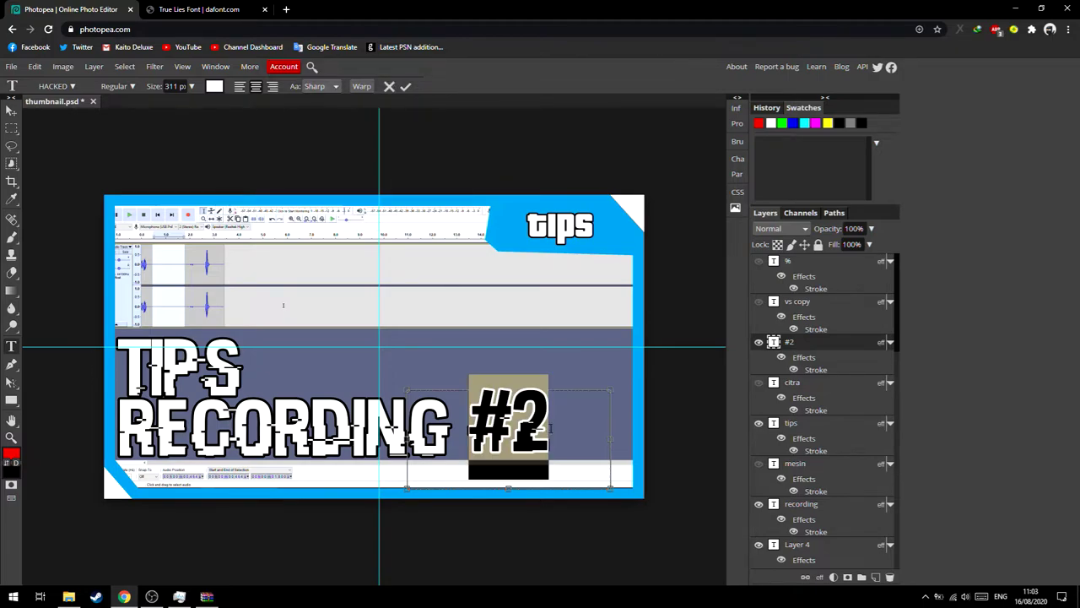
left_click(52, 87)
type("true")
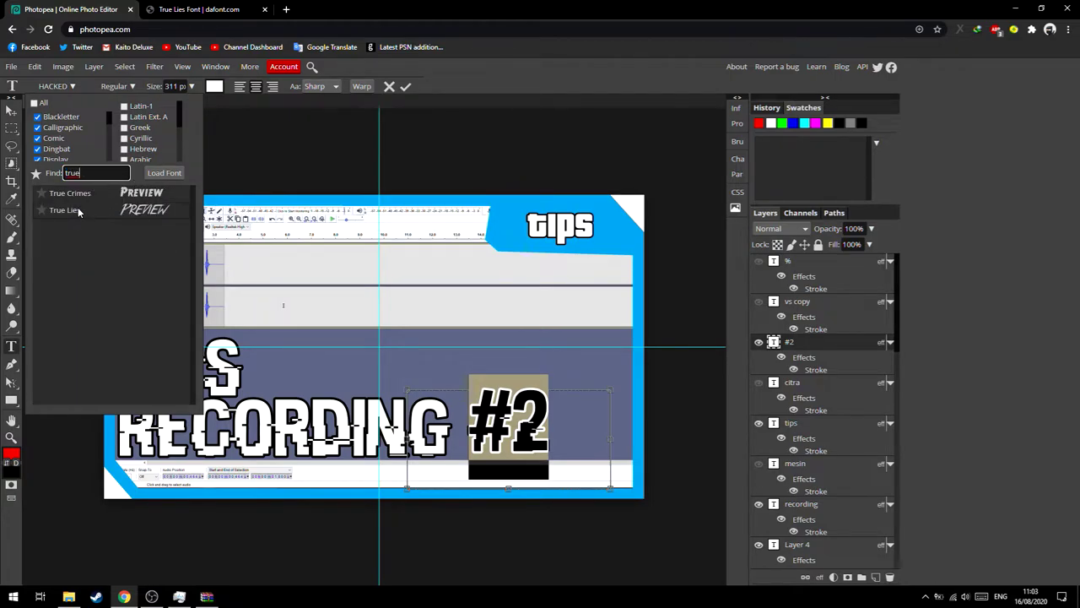
left_click(76, 209)
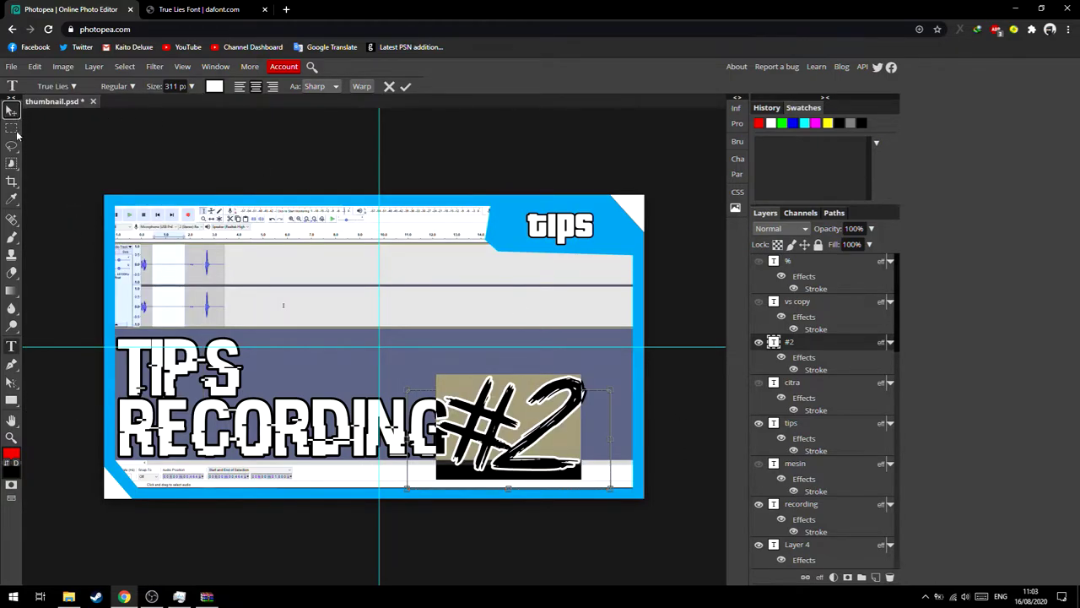
Place #2 right after RECORDING and close the dafont browser tab
left_click(11, 110)
mouse_move(489, 431)
left_mouse_down()
mouse_move(470, 380)
mouse_move(416, 358)
mouse_move(511, 418)
left_mouse_up()
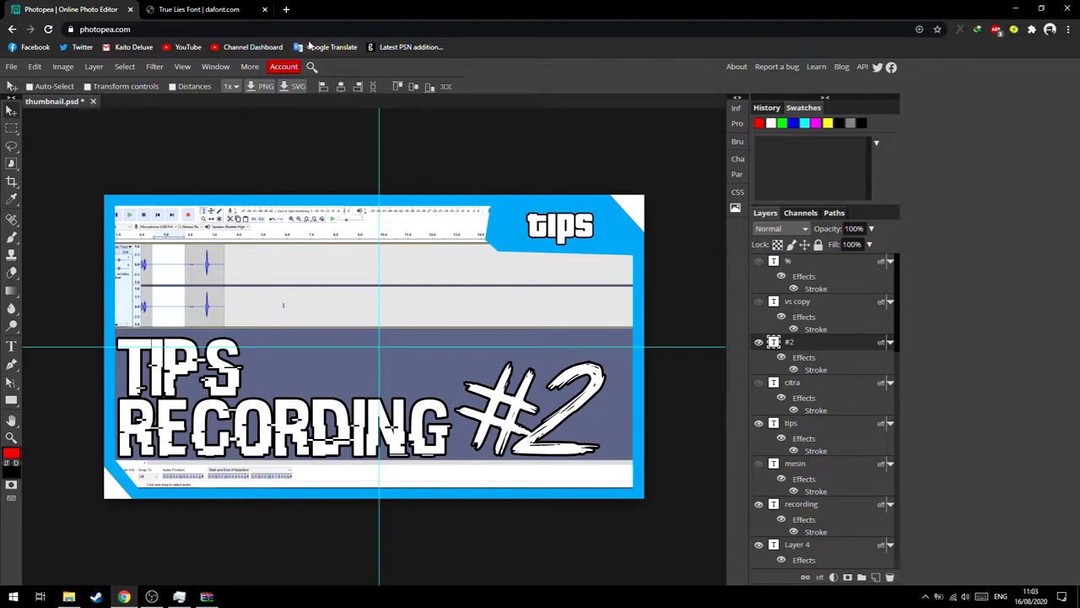
left_click(264, 9)
left_click(12, 162)
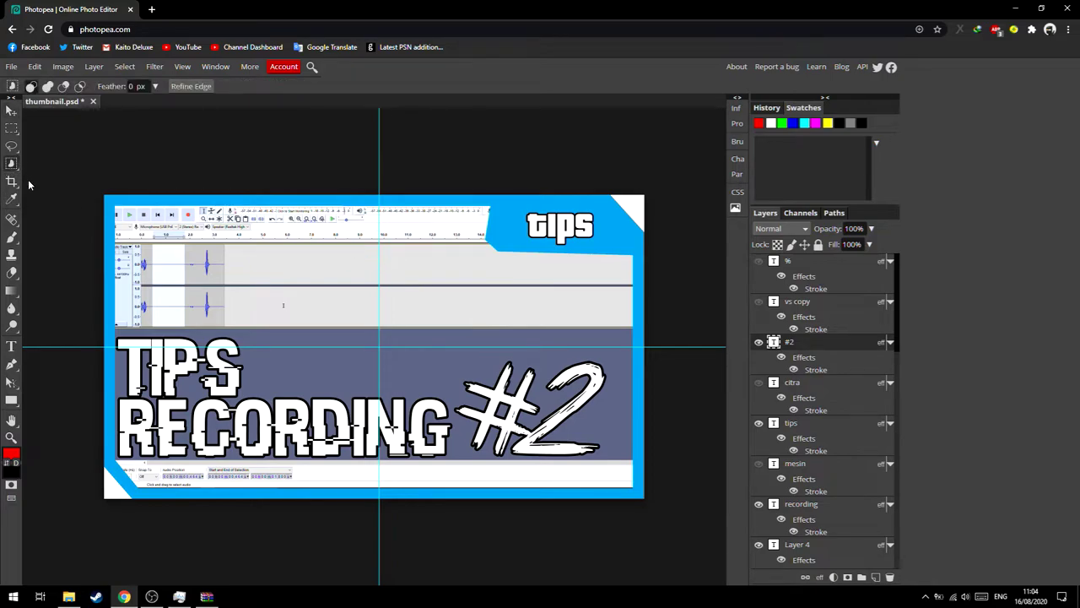
left_click_drag(244, 260, 504, 326)
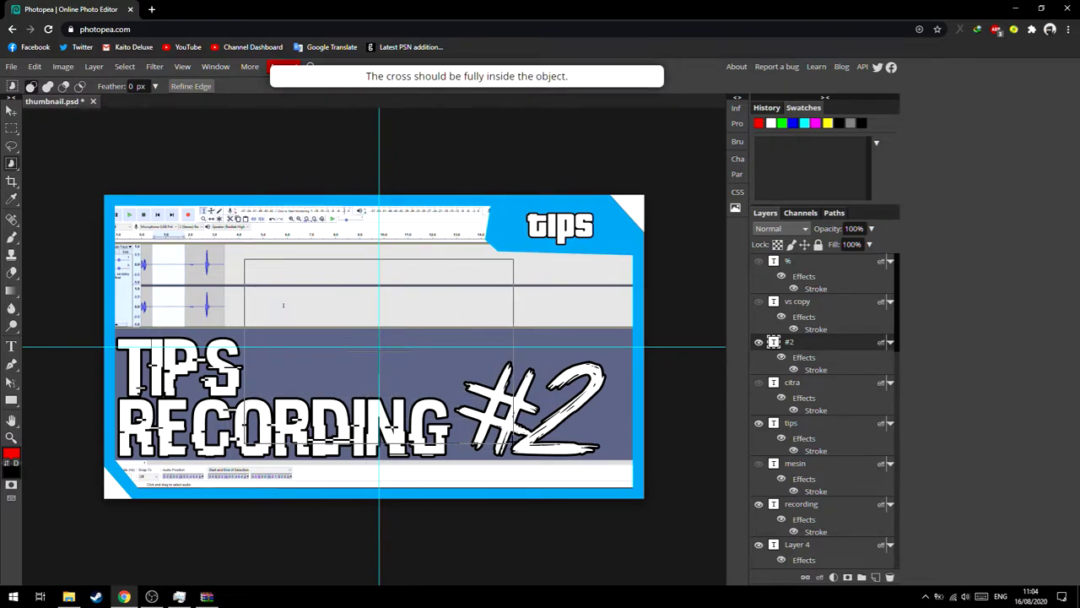
mouse_move(503, 326)
left_mouse_down()
mouse_move(510, 447)
mouse_move(514, 439)
left_mouse_up()
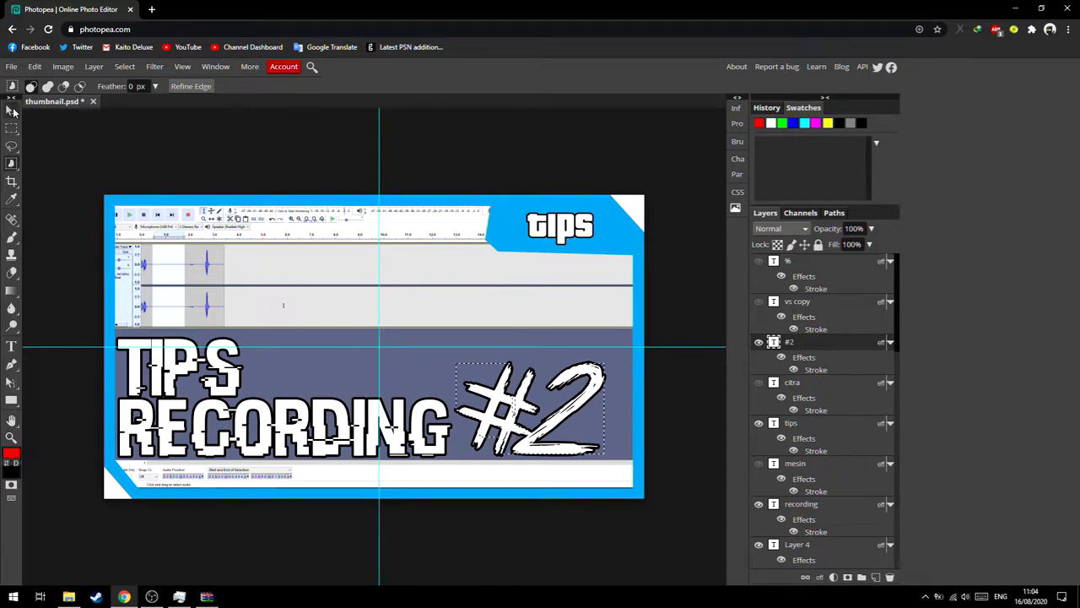
left_click(12, 110)
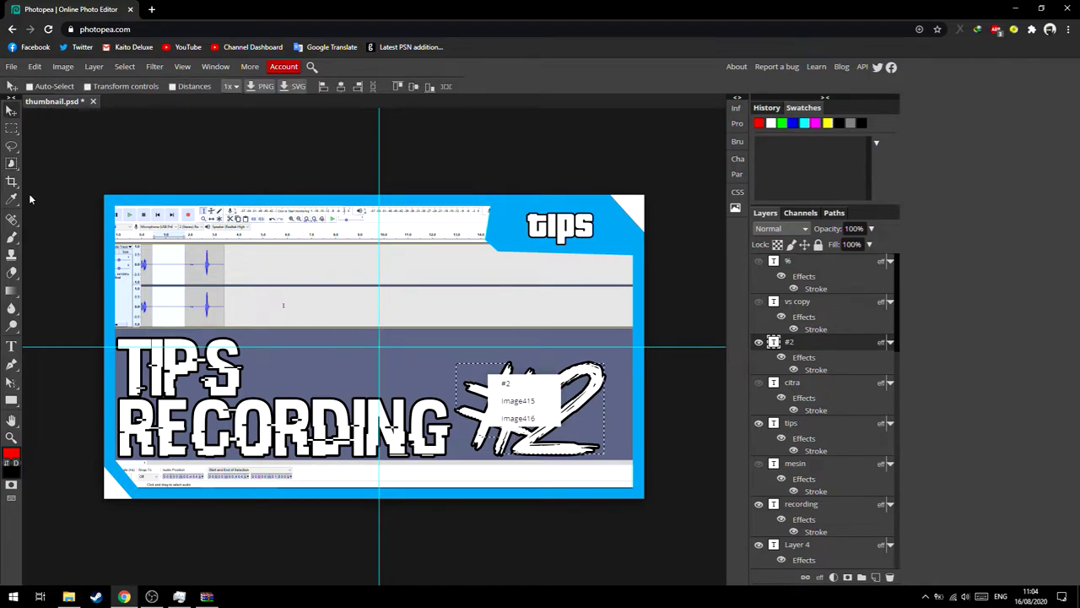
left_click(12, 128)
right_click(469, 369)
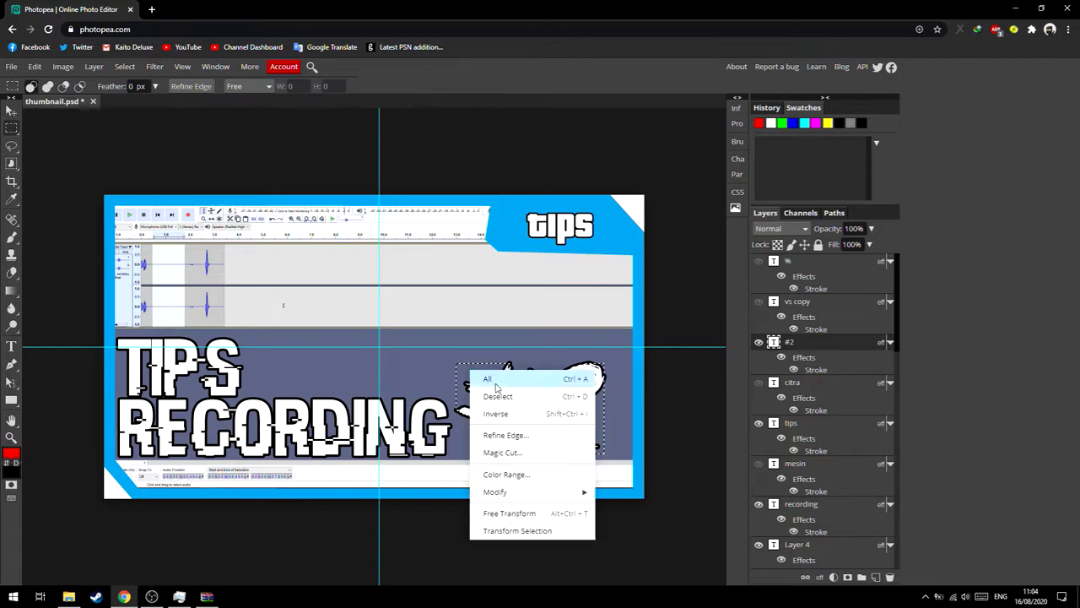
left_click(12, 111)
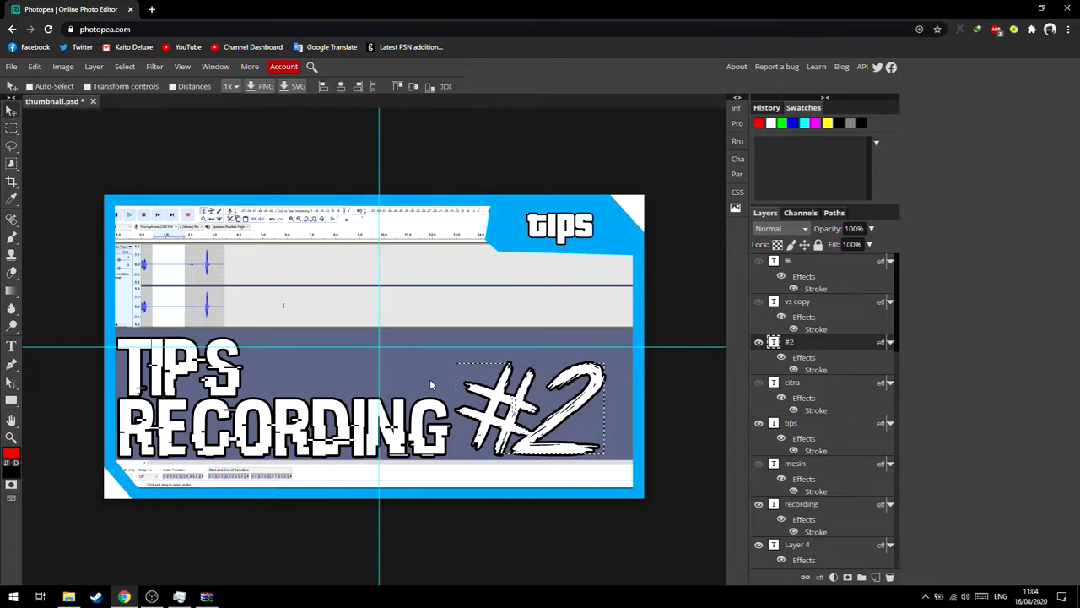
right_click(429, 384)
left_click(12, 128)
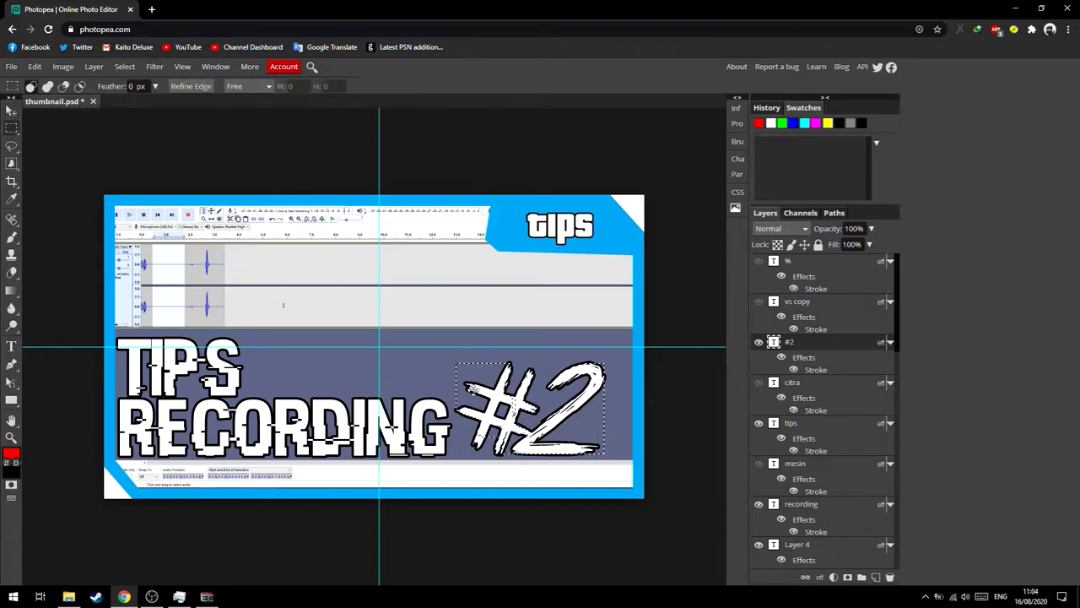
right_click(460, 373)
left_click(477, 401)
Switch the interface to Bahasa Indonesia and back to English, then show the Paths panel
left_click(251, 67)
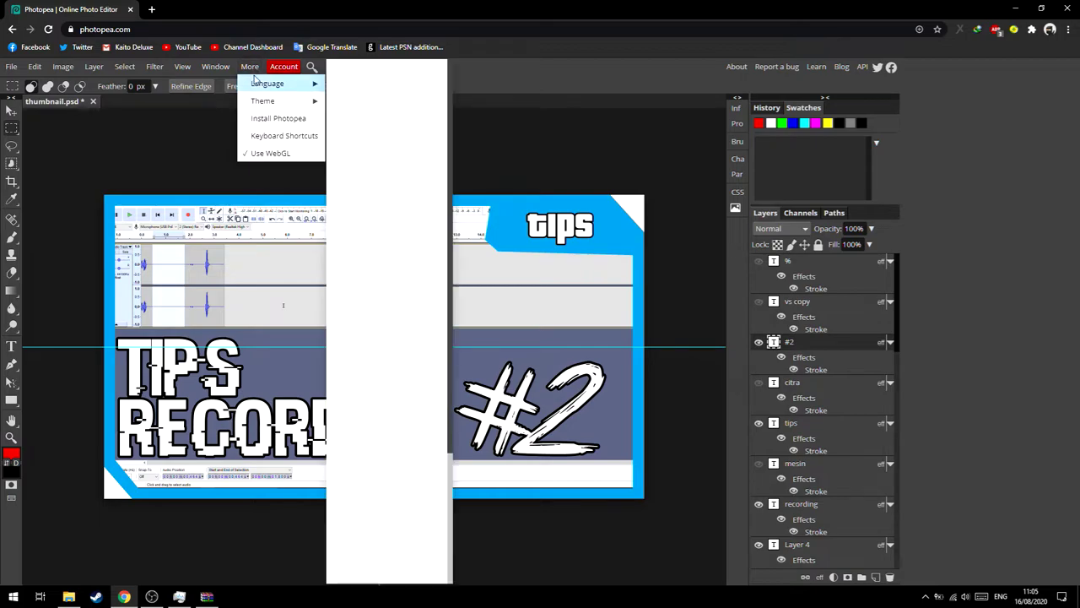
mouse_move(267, 83)
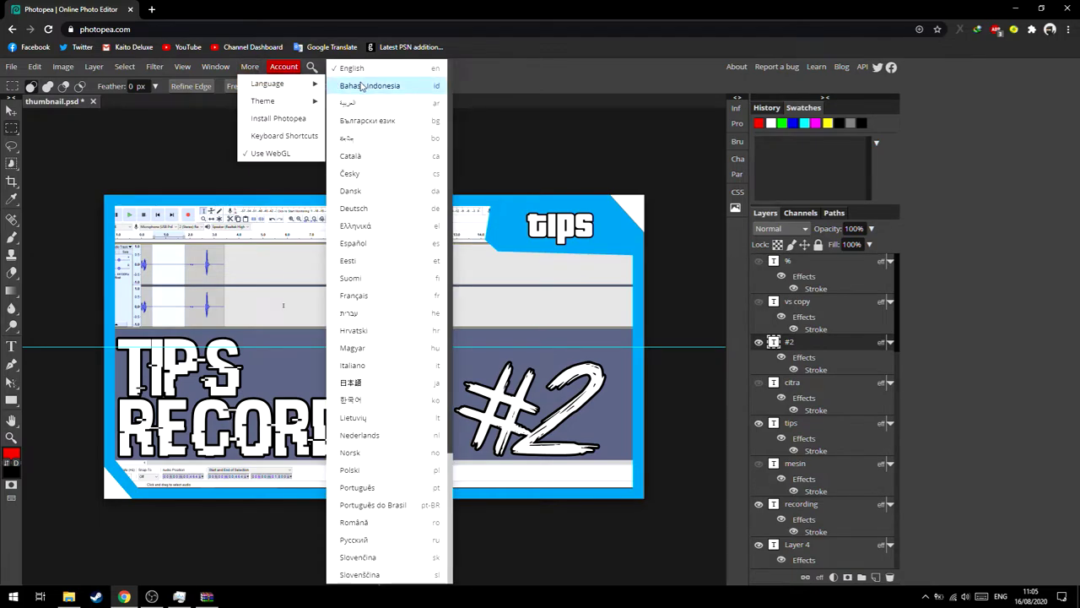
left_click(363, 86)
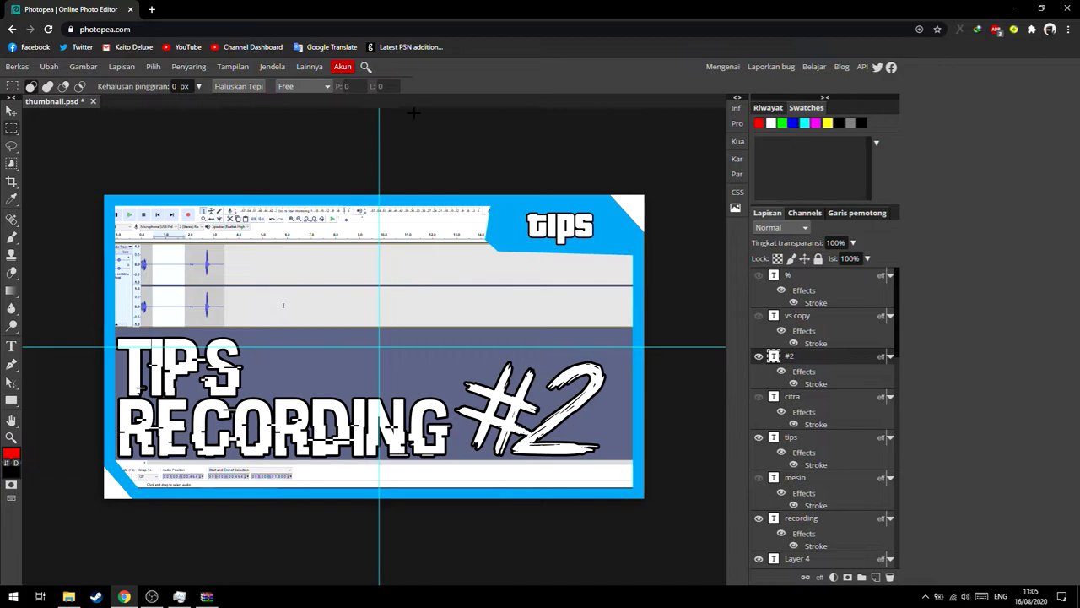
left_click(309, 66)
mouse_move(327, 83)
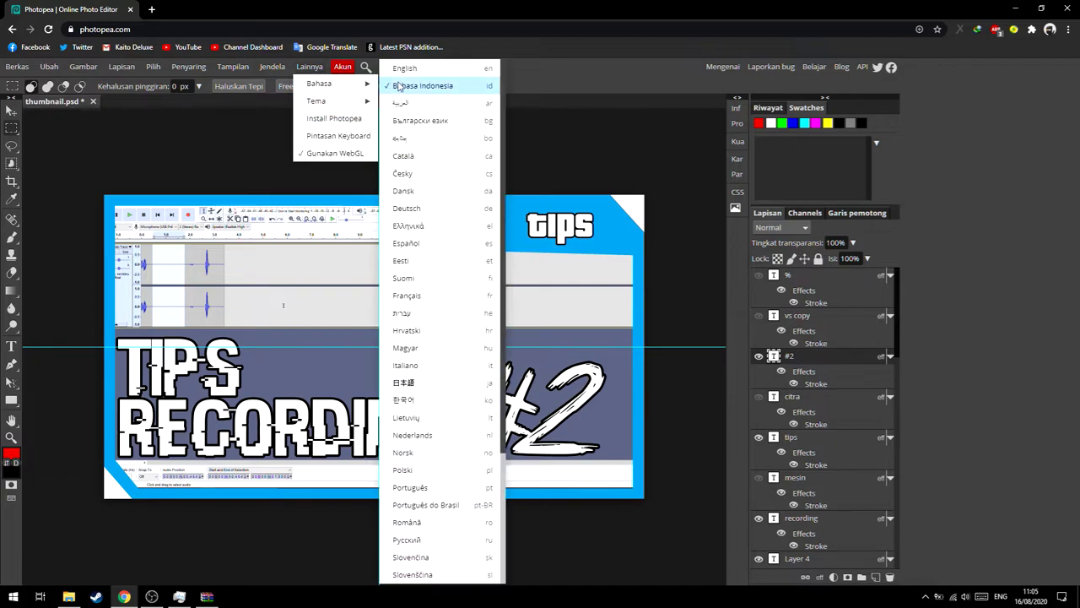
left_click(427, 71)
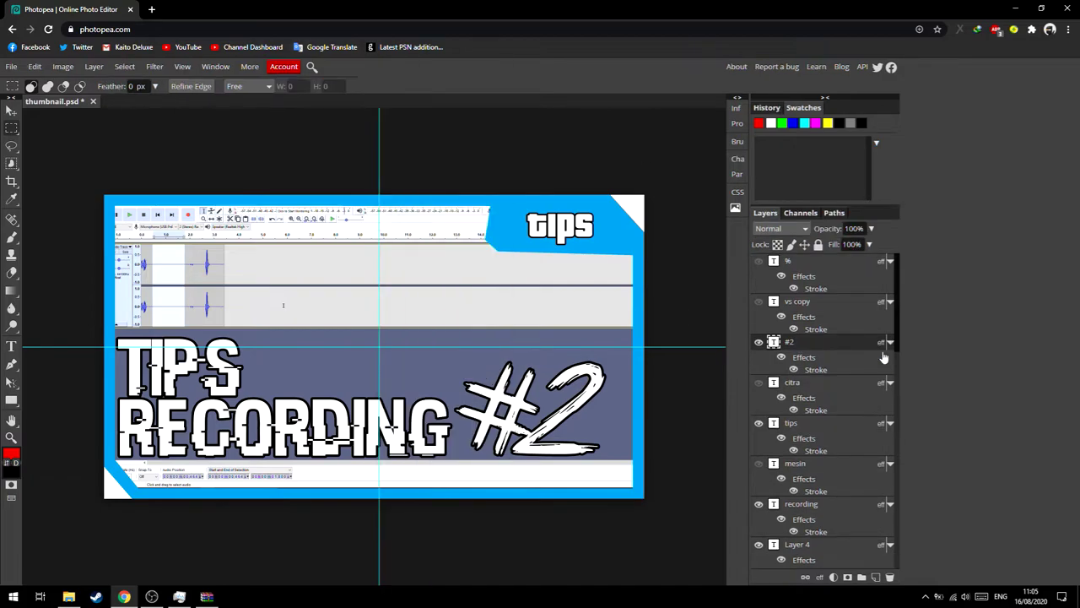
left_click(836, 213)
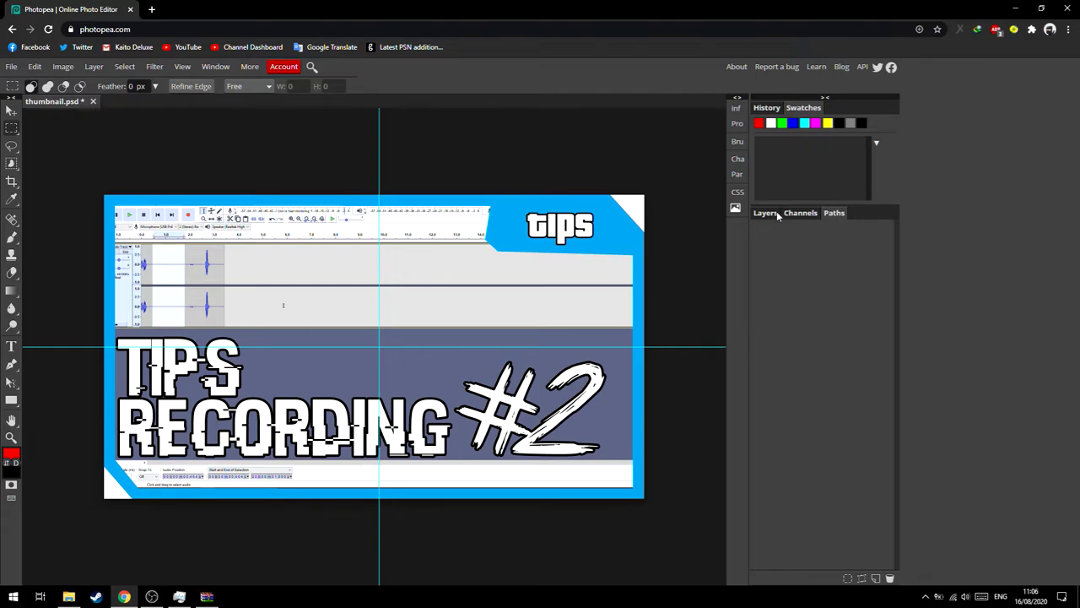
Browse the CSS, Paragraph, Brush and Character side panels, ending on Character
left_click(746, 189)
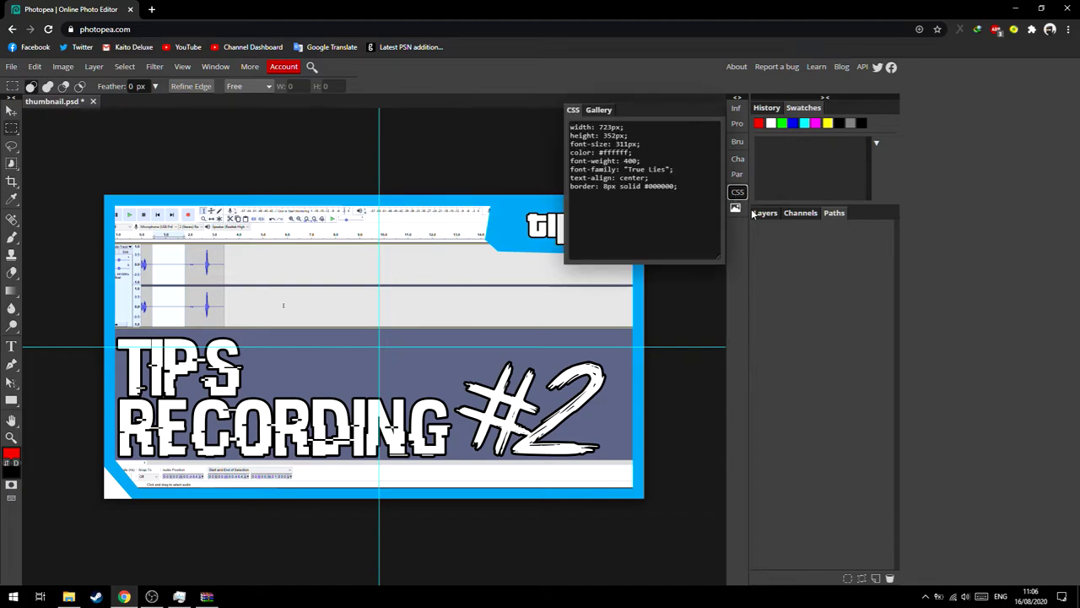
left_click(746, 172)
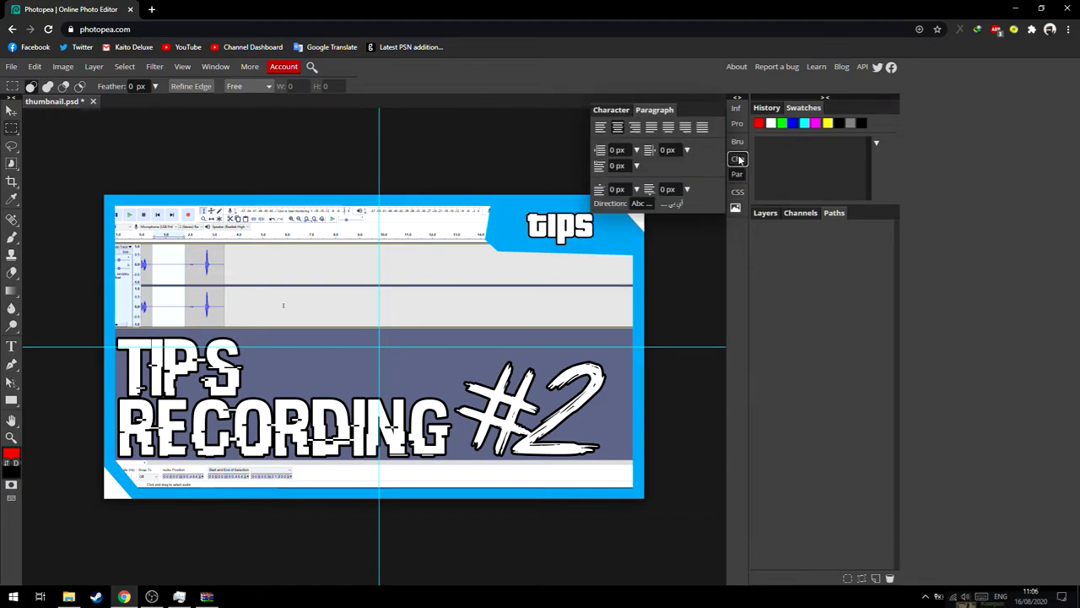
left_click(741, 159)
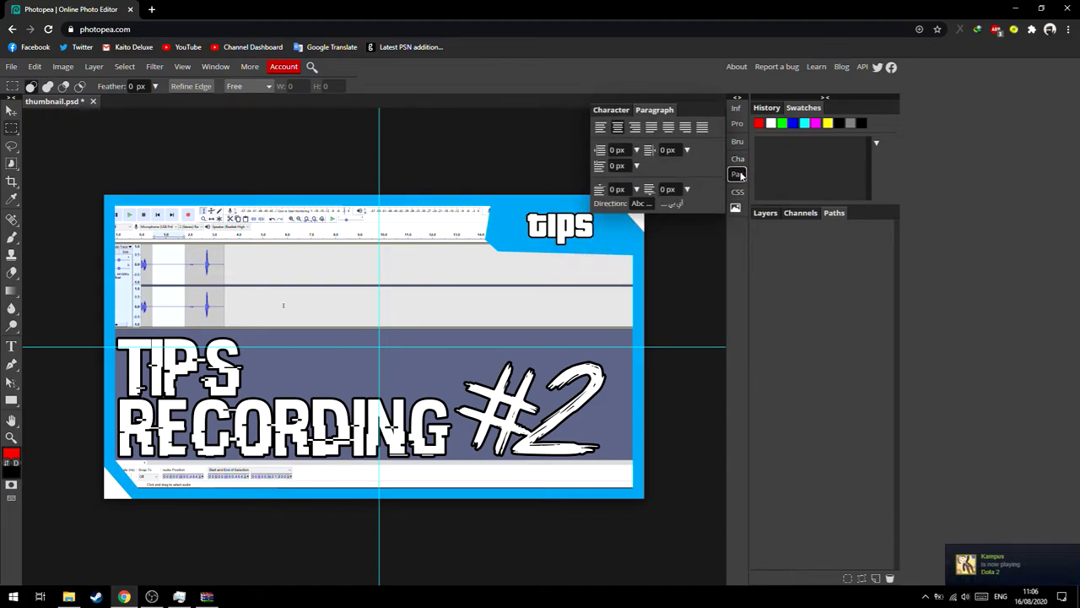
left_click(739, 160)
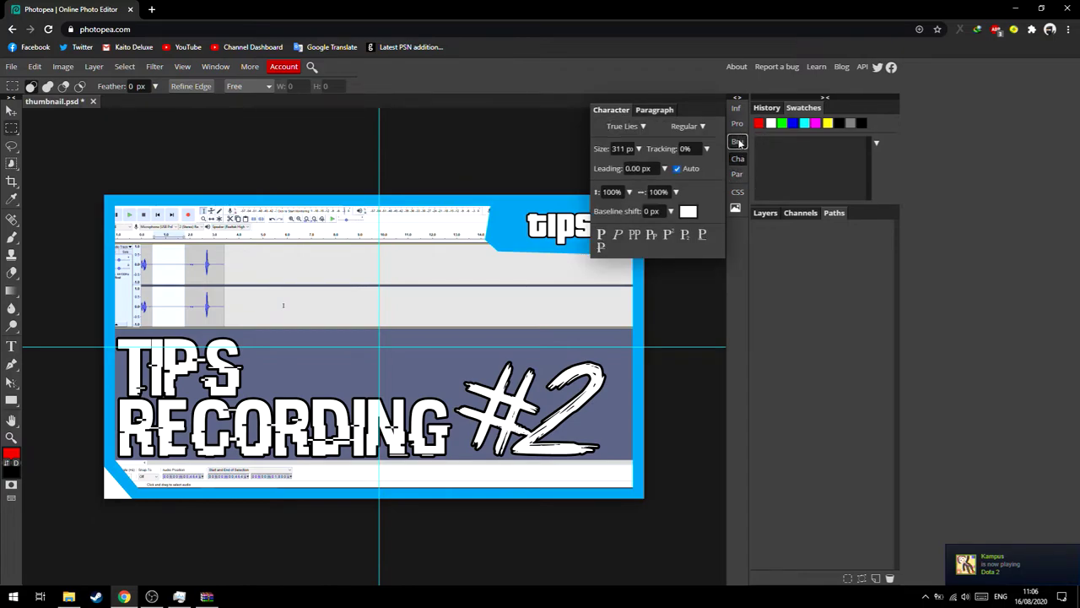
left_click(738, 141)
left_click(738, 160)
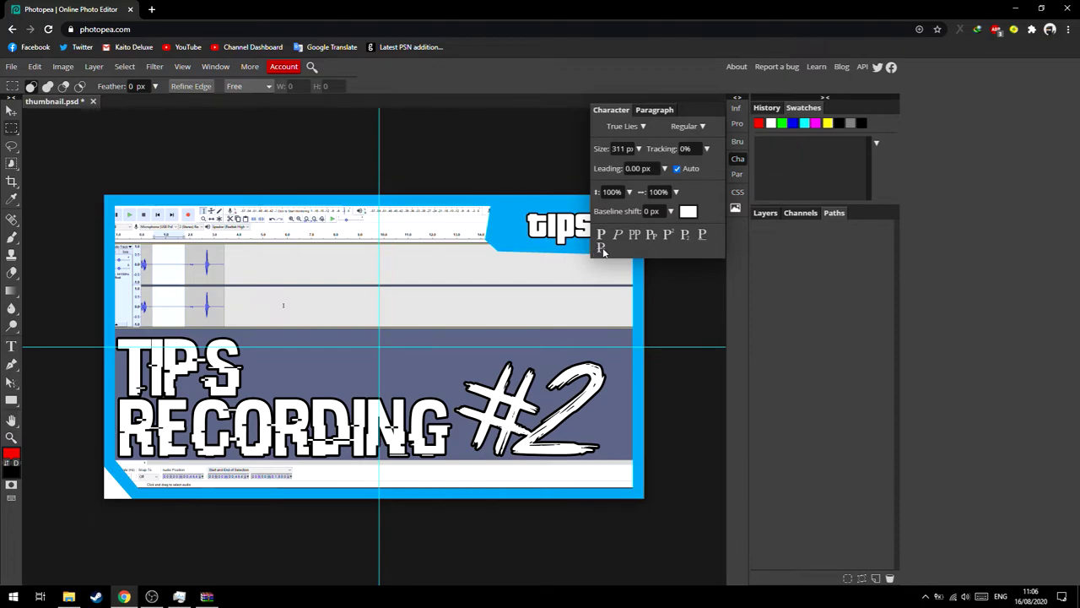
Return to the Layers list, then expand and collapse the side panel column
left_click(768, 213)
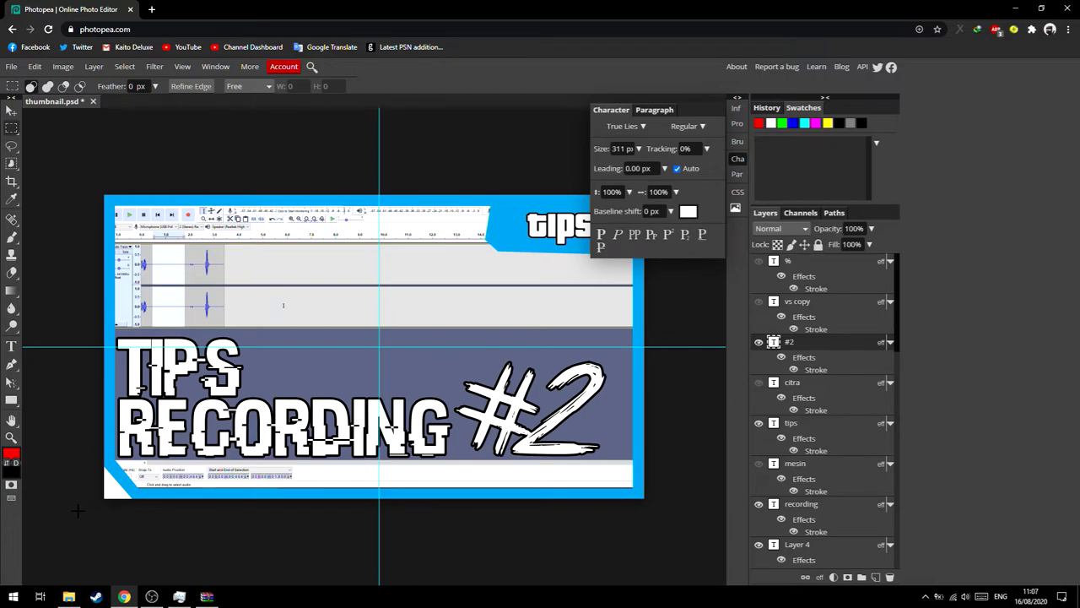
left_click(653, 109)
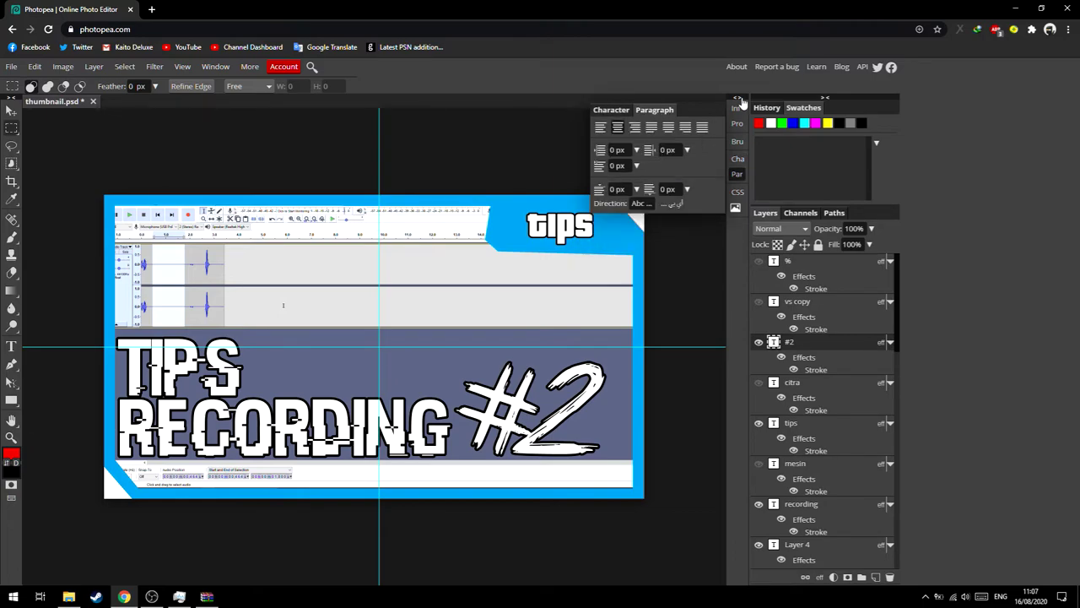
left_click(738, 98)
left_click(641, 98)
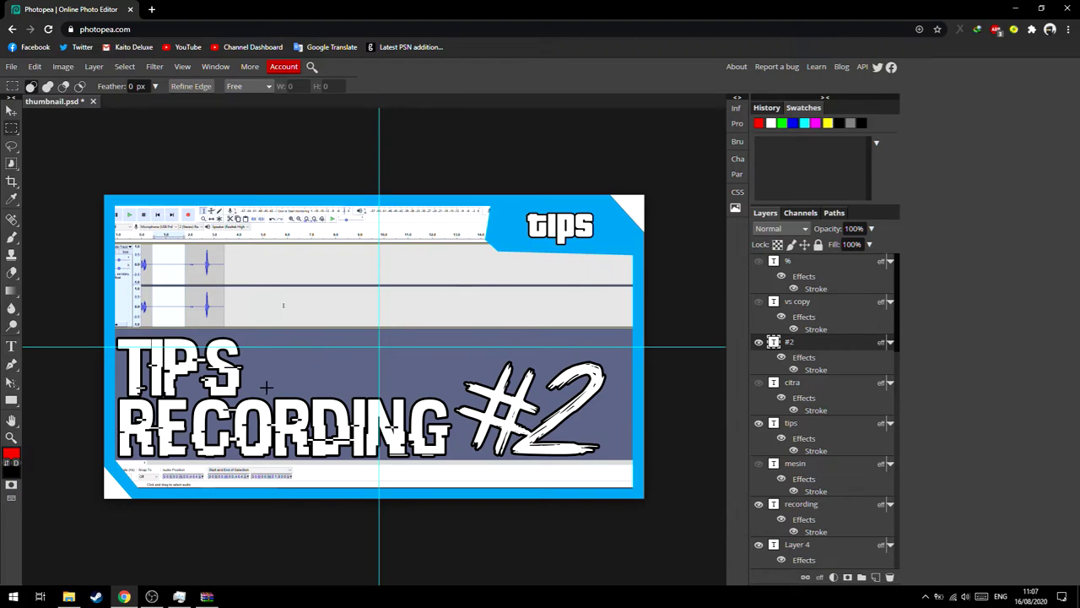
Show rulers, pull a vertical guide onto the canvas, and add a text box above the artwork
key("t")
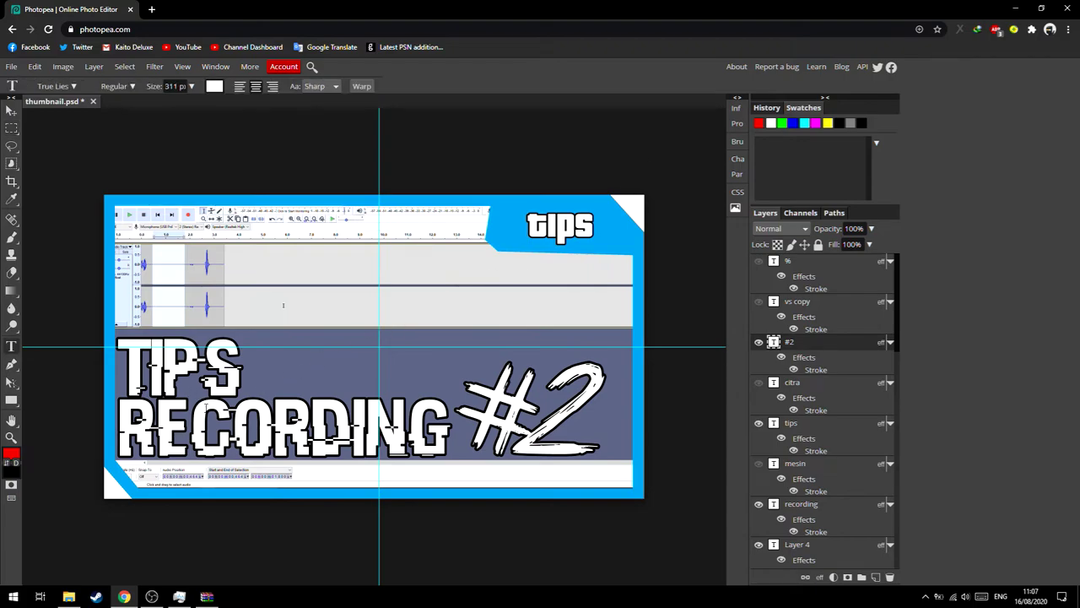
key("ctrl+r")
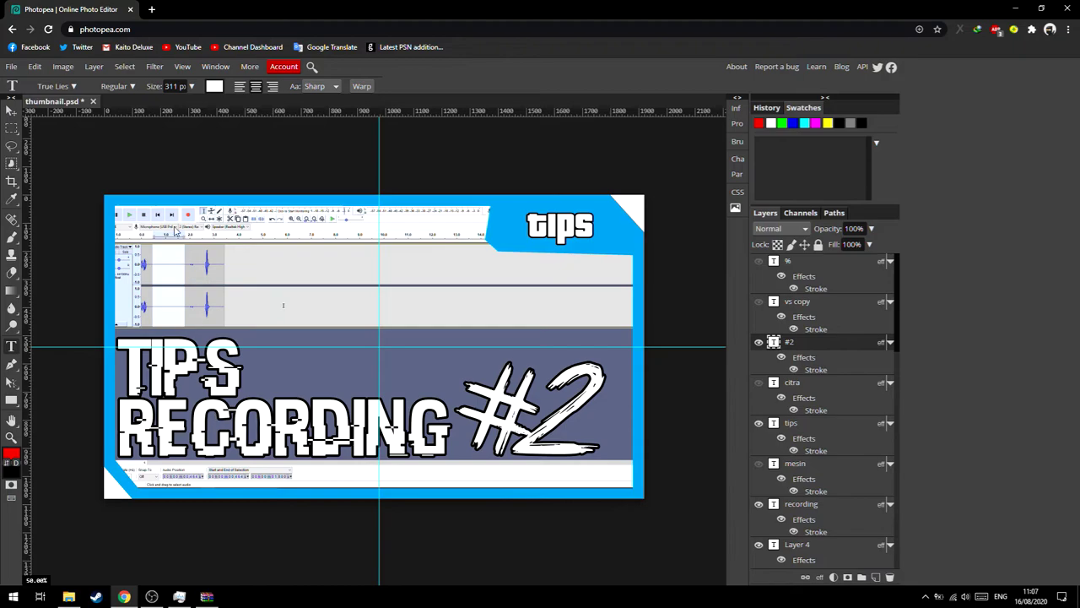
left_click_drag(27, 225, 100, 244)
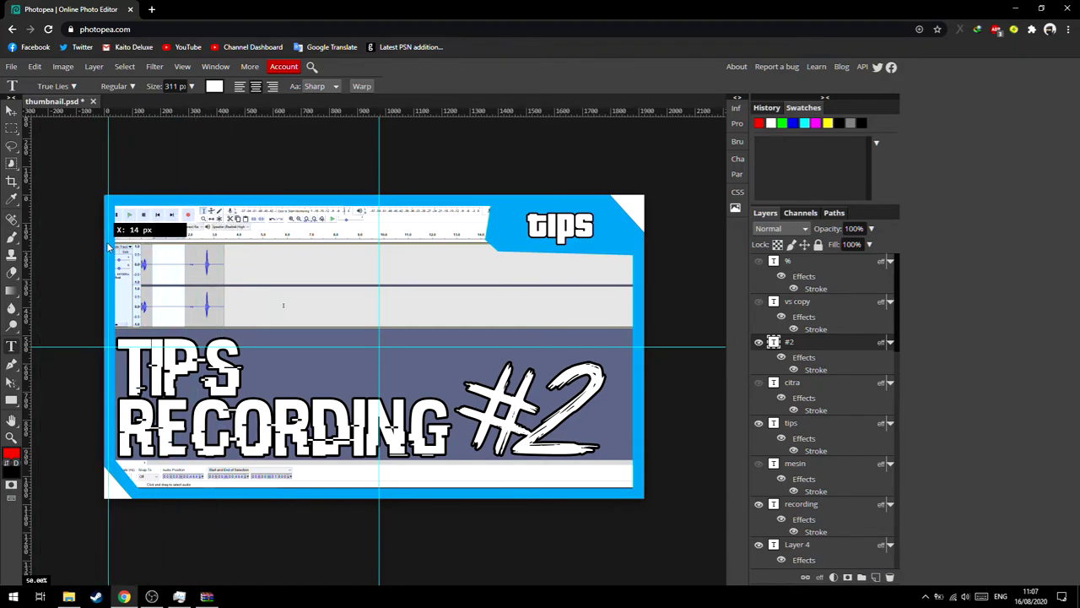
mouse_move(100, 245)
left_mouse_down()
mouse_move(325, 226)
mouse_move(376, 172)
left_mouse_up()
left_click(376, 170)
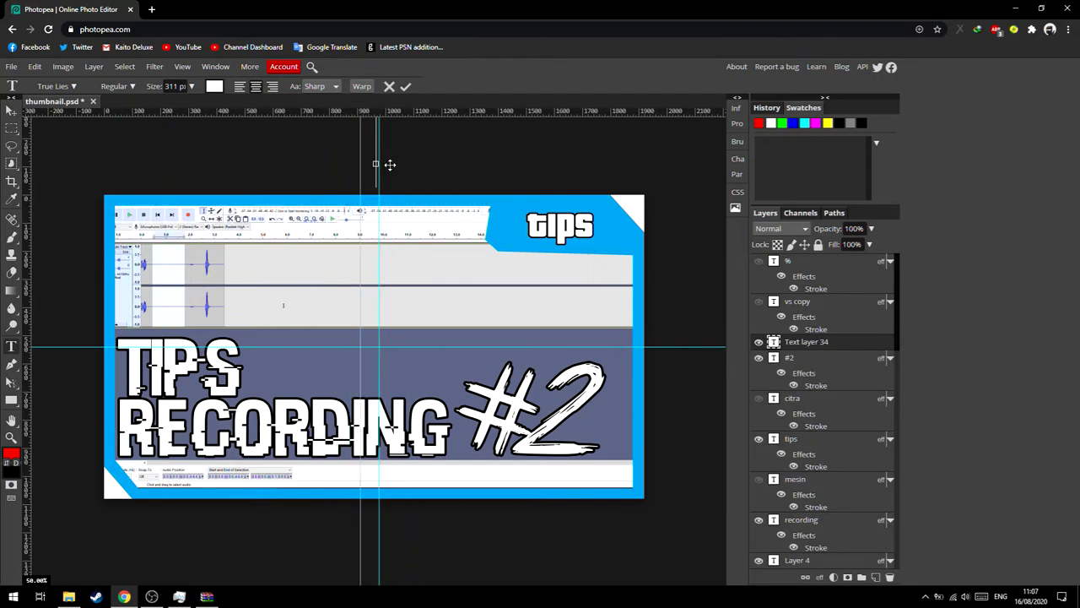
Reposition the vertical guide to the canvas centre at 960 px
left_click(11, 111)
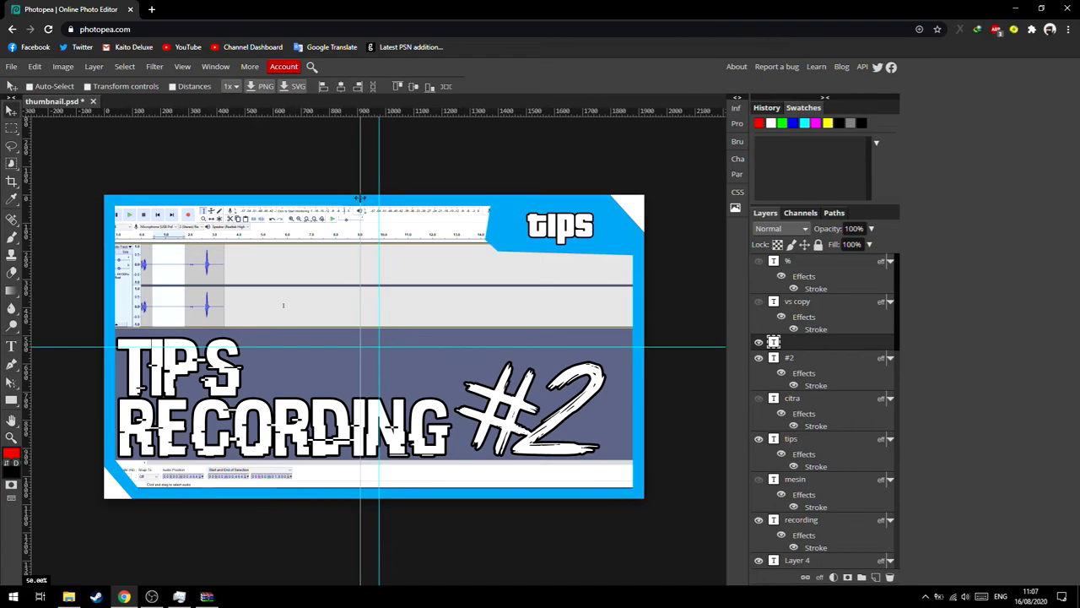
mouse_move(379, 173)
left_mouse_down()
mouse_move(573, 172)
mouse_move(366, 173)
left_mouse_up()
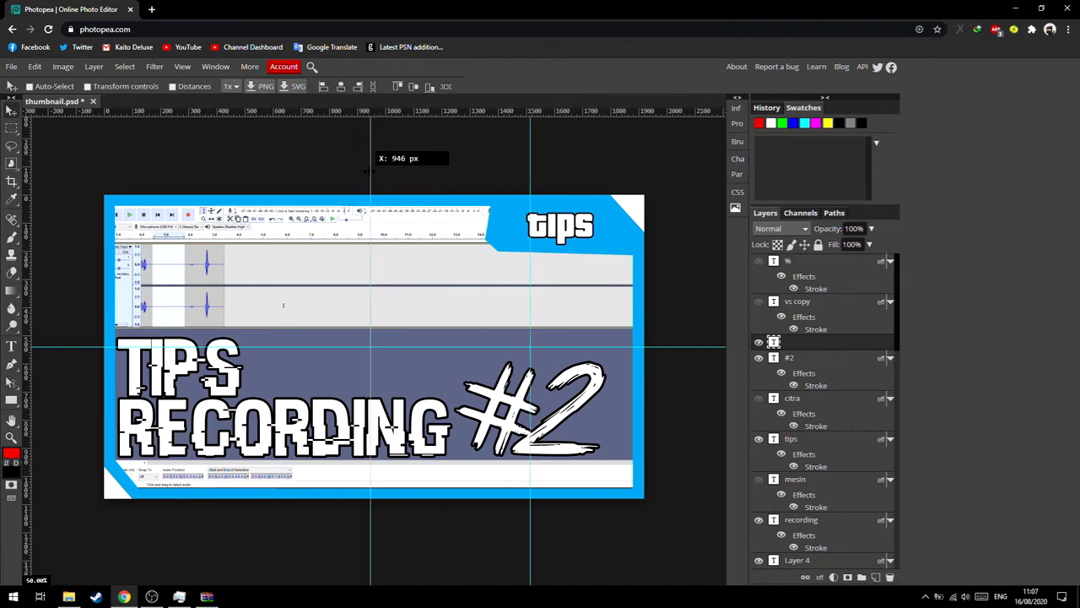
left_click_drag(366, 172, 374, 170)
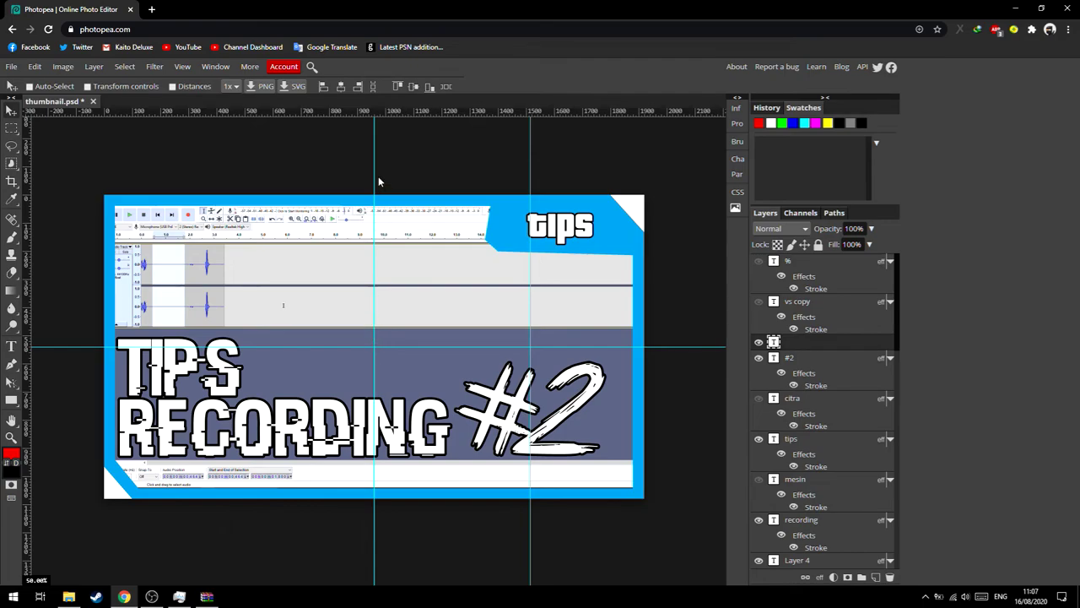
mouse_move(375, 174)
left_mouse_down()
mouse_move(361, 178)
mouse_move(375, 181)
mouse_move(375, 271)
left_mouse_up()
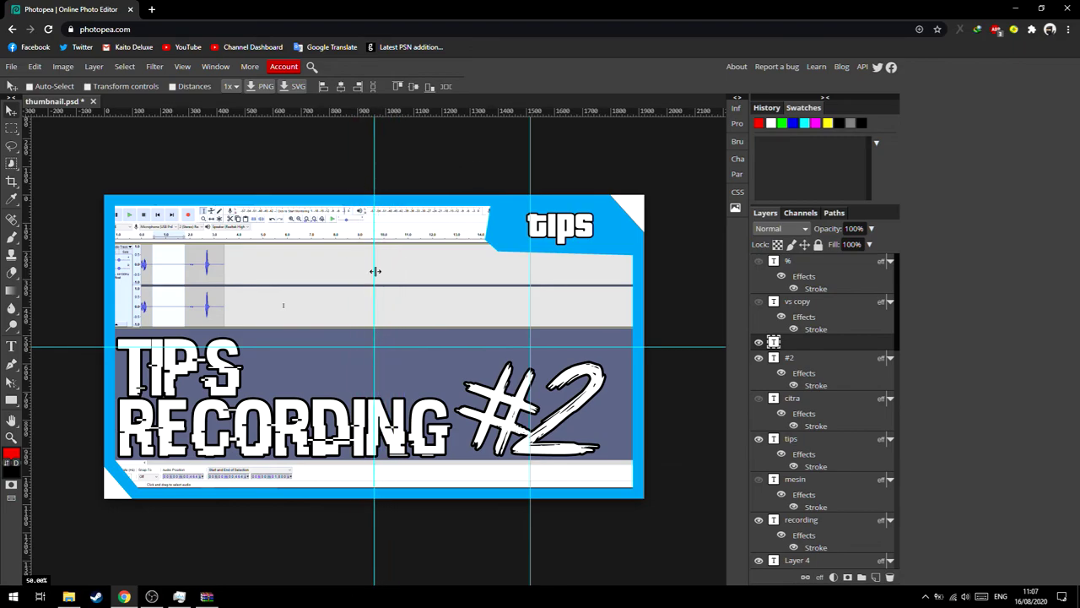